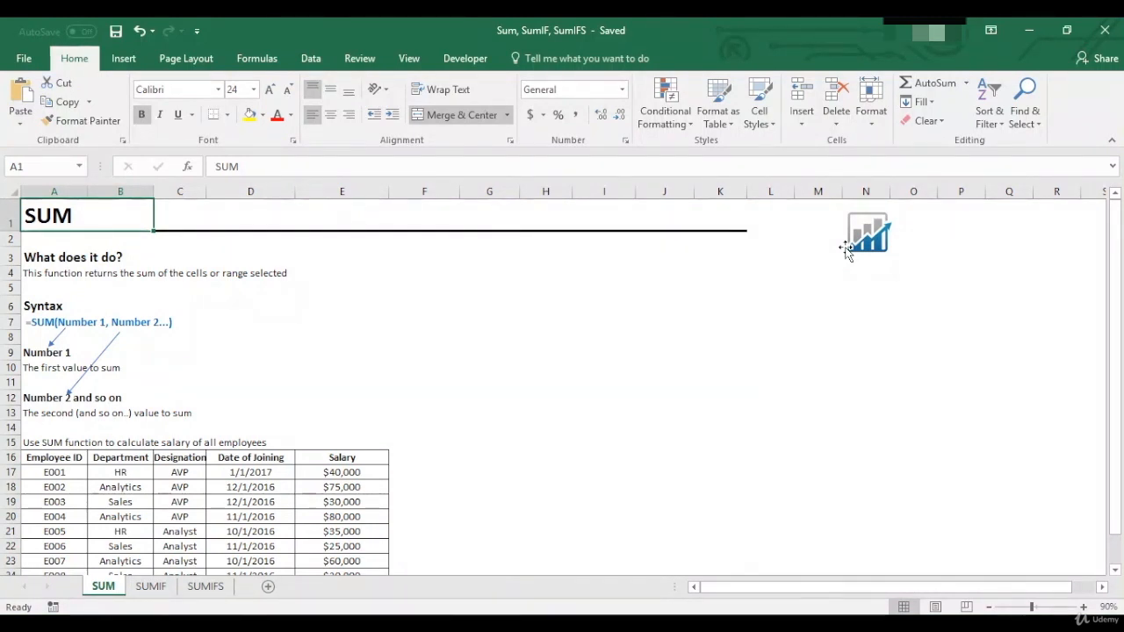
- Go down the SUM sheet to the employee data and select the whole table A16:E26
key("Down")
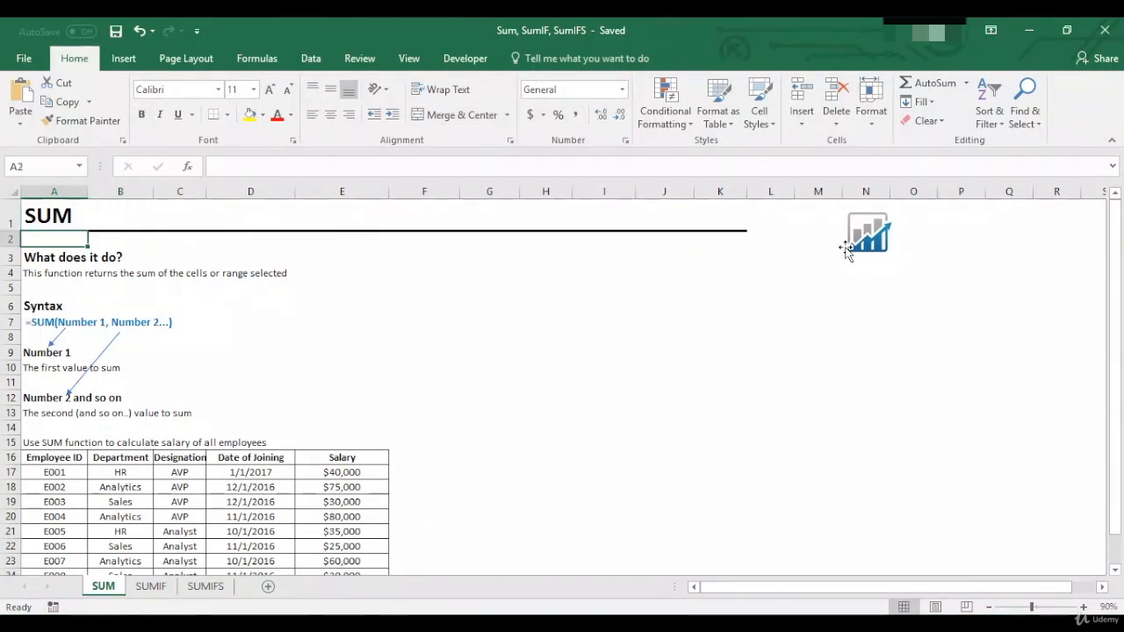
key("Down")
key("Down")
key("Down")
key("Down")
key("Down")
key("Down")
key("Down")
key("Down")
key("Down")
key("Down")
key("Down")
key("Down")
key("Down")
key("Down")
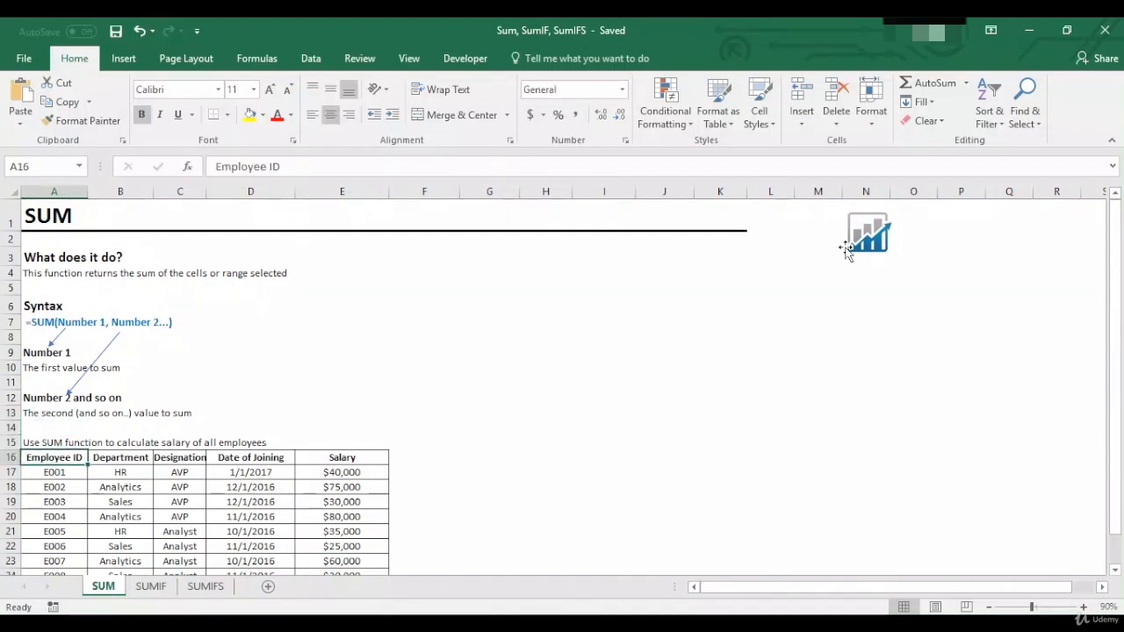
key("ctrl+shift+Right")
key("ctrl+shift+Down")
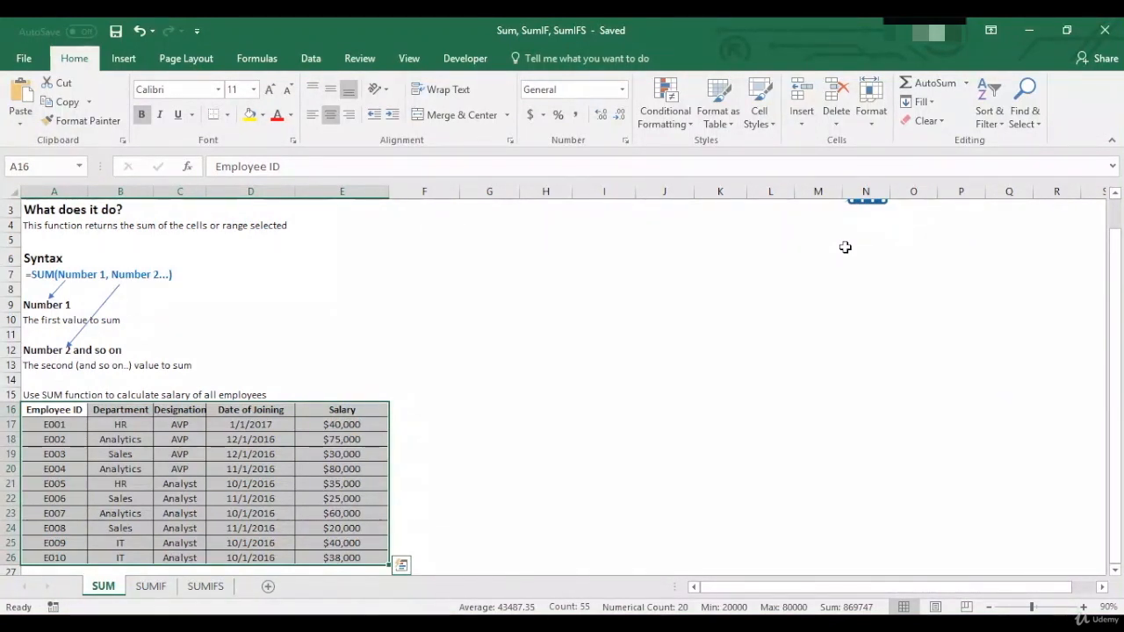
- Review the SUM function's description in A4 and its syntax in A7
key("ctrl+Home")
key("Down")
key("Down")
key("Down")
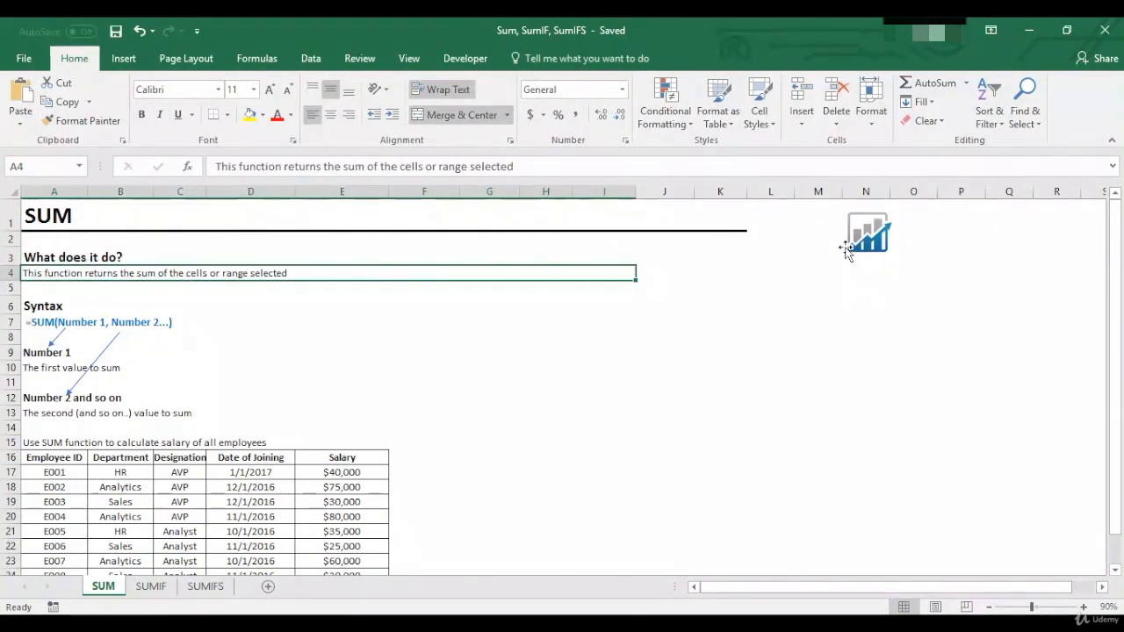
key("Down")
key("Down")
key("Down")
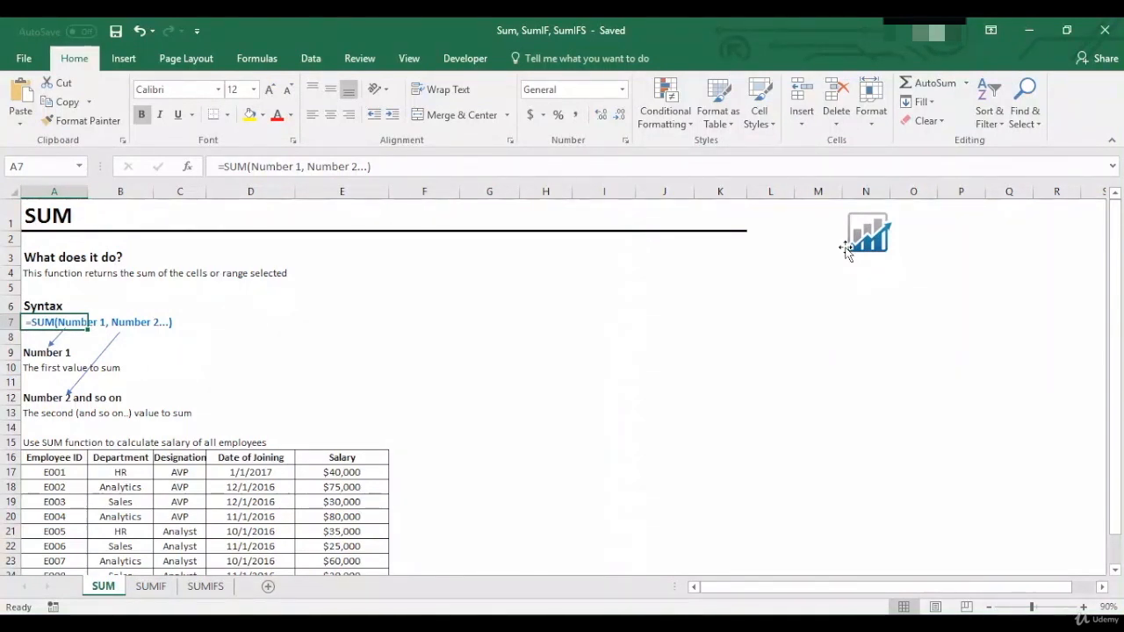
- Enter =SUM(E17:E26) in cell F17 to total all employees' salaries
key("Down")
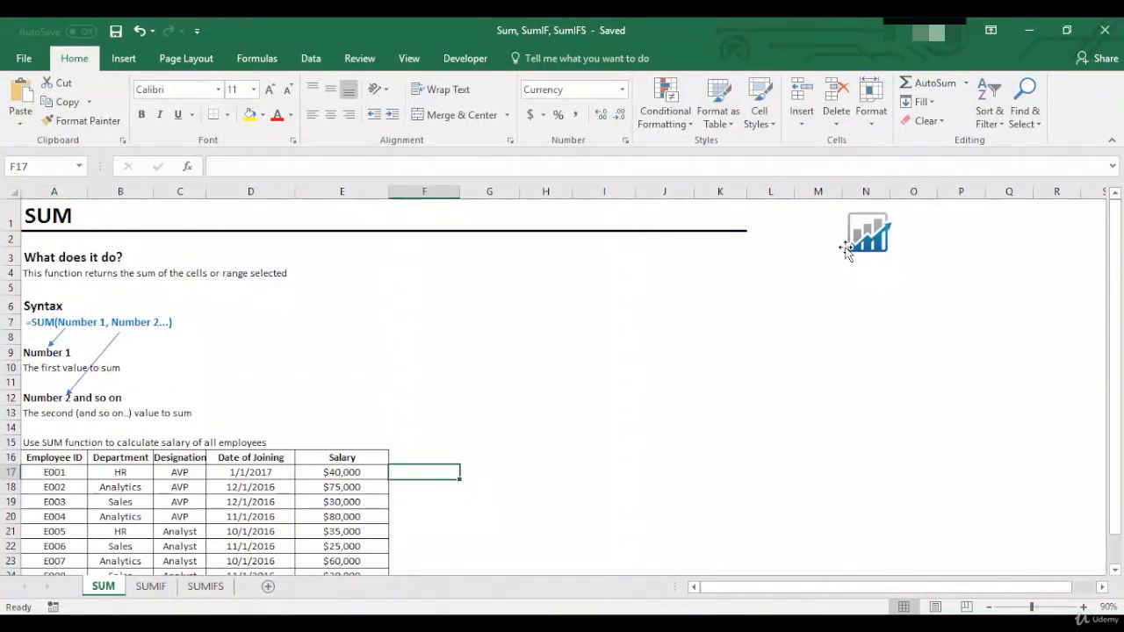
type("=su")
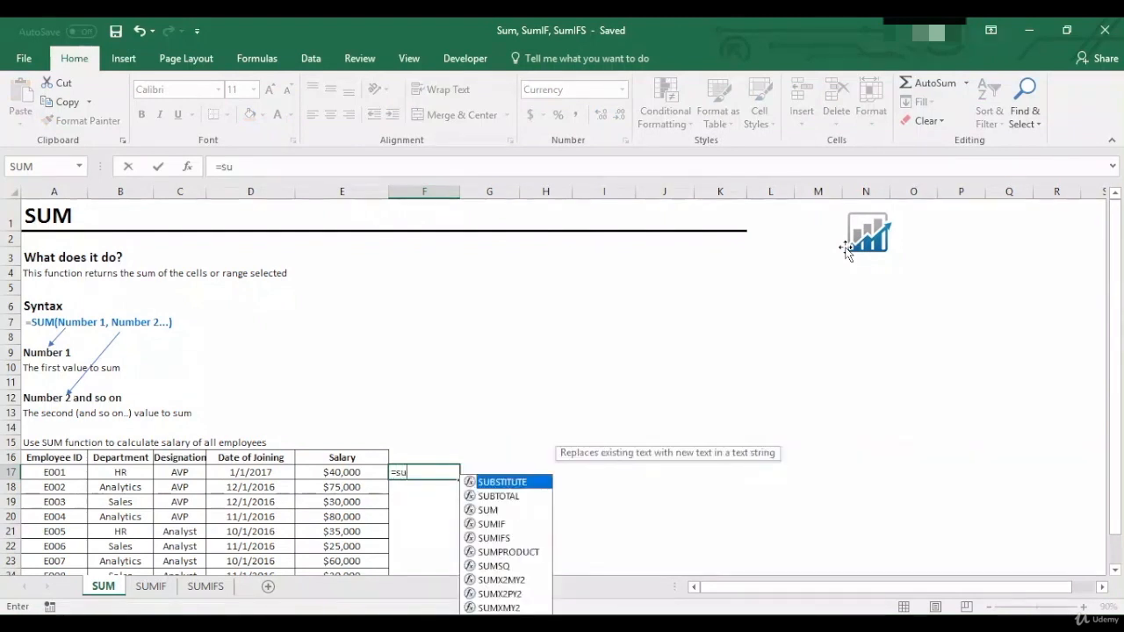
type("m(")
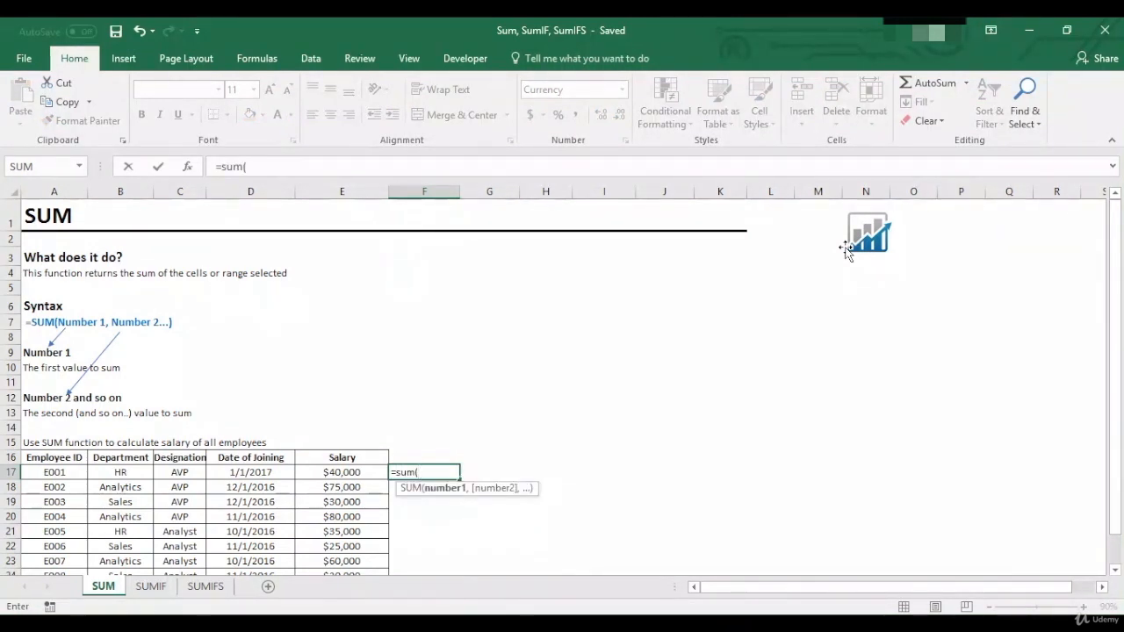
key("Left")
key("ctrl+shift+Down")
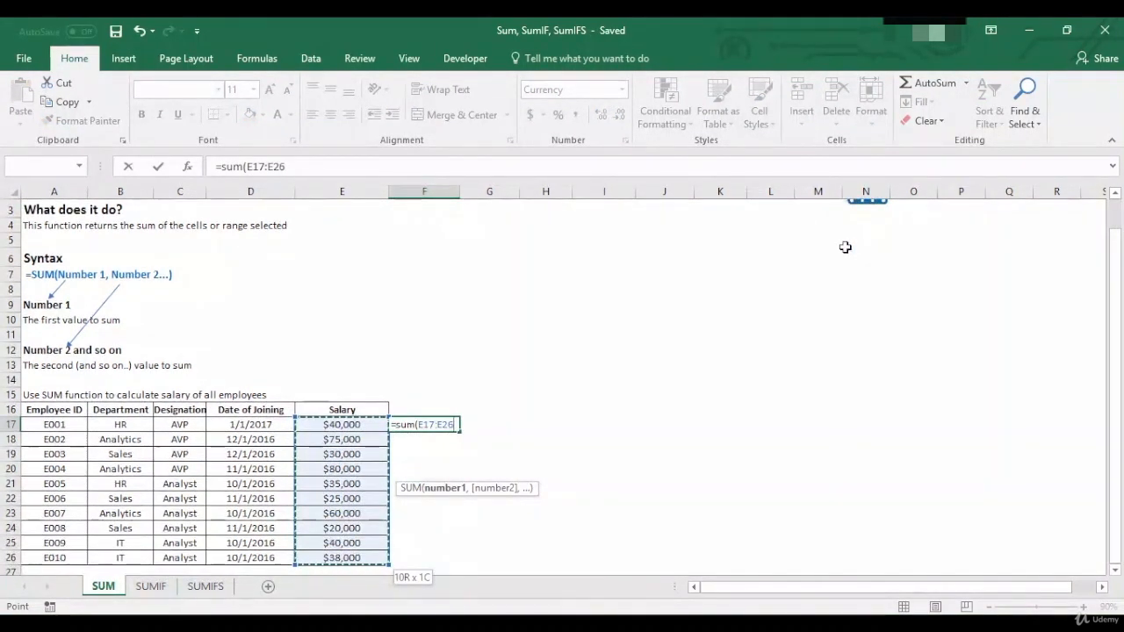
type(")")
key("Return")
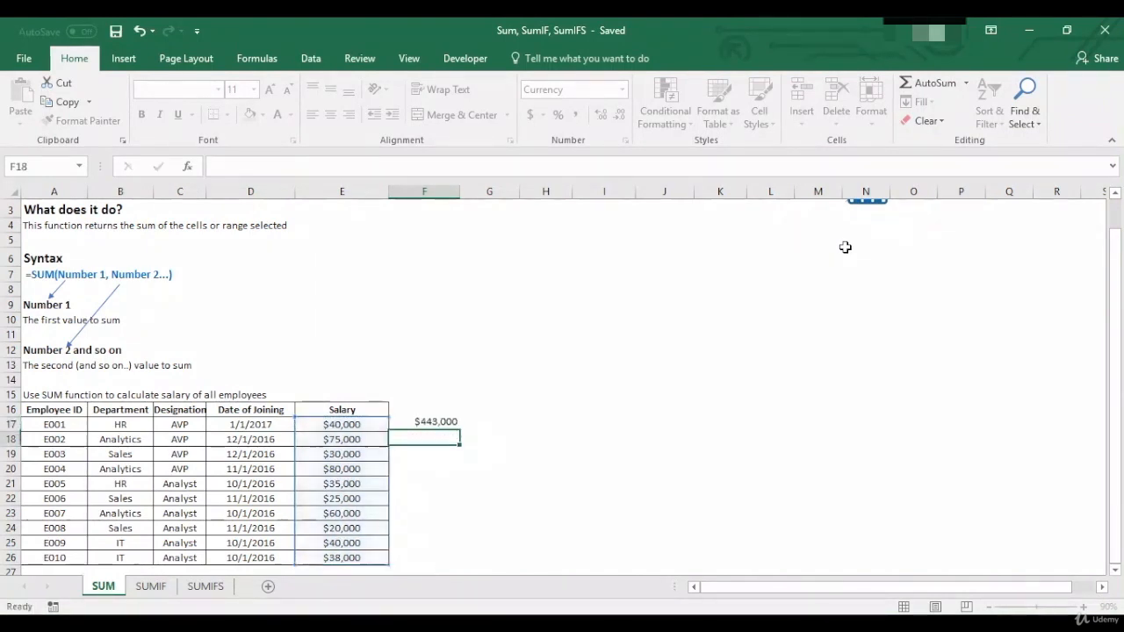
- Check the F17 total against the selection sum of salaries E17:E26, and return to the beginning of the sheet
key("Up")
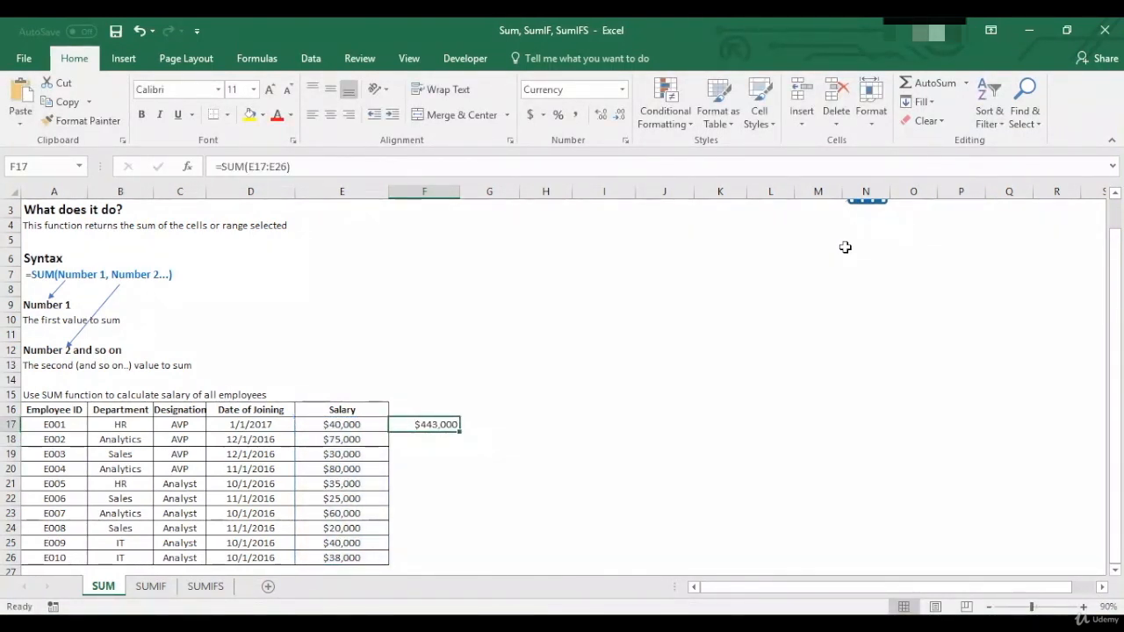
key("Left")
key("ctrl+shift+Down")
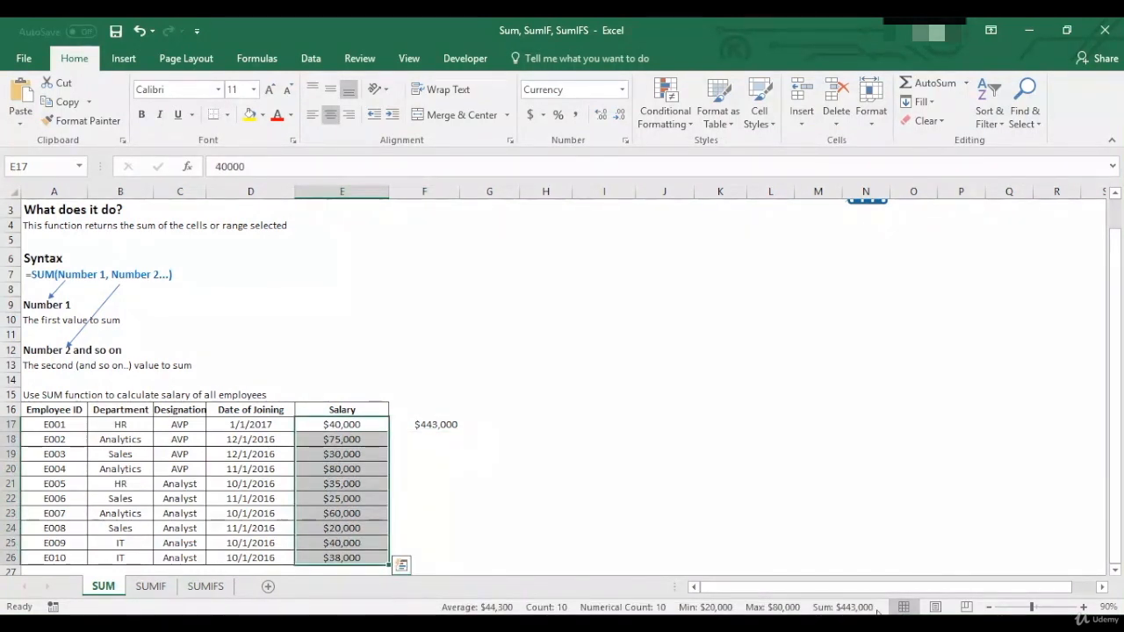
key("ctrl+Down")
key("ctrl+Left")
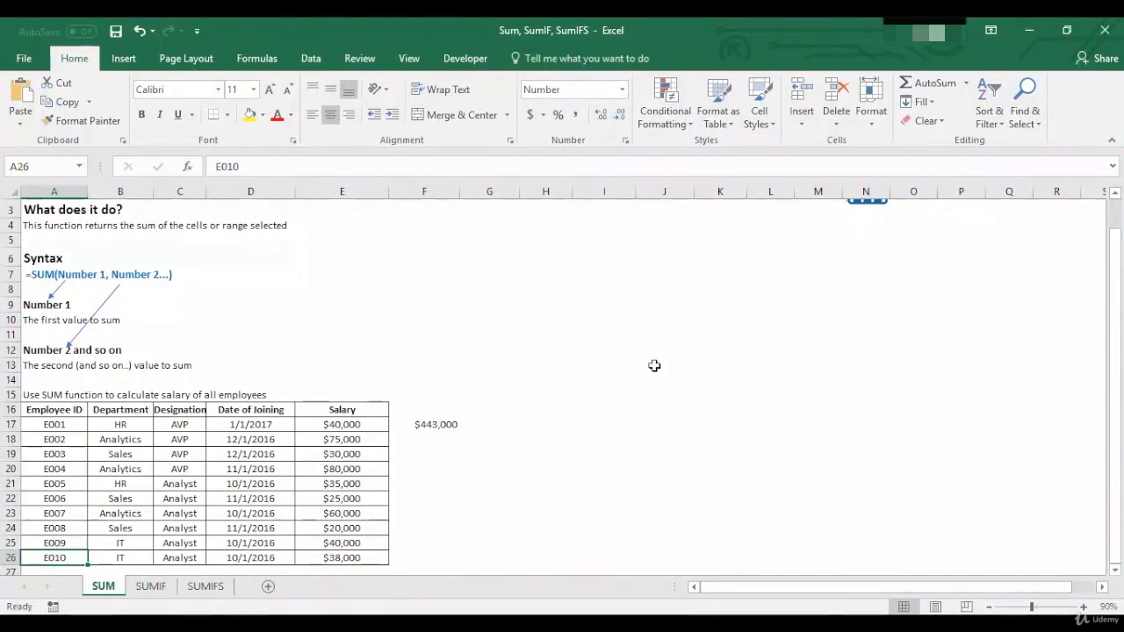
key("ctrl+Up")
key("ctrl+Up")
key("ctrl+Home")
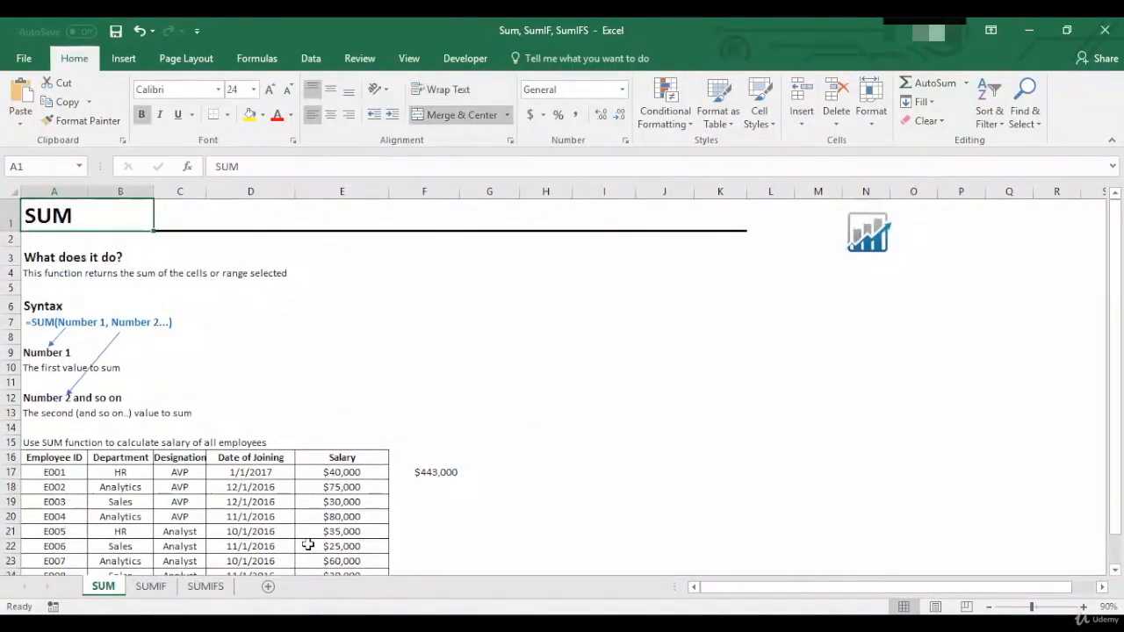
- Switch to the SUMIF sheet and review the function's description and the syntax in A7
left_click(151, 585)
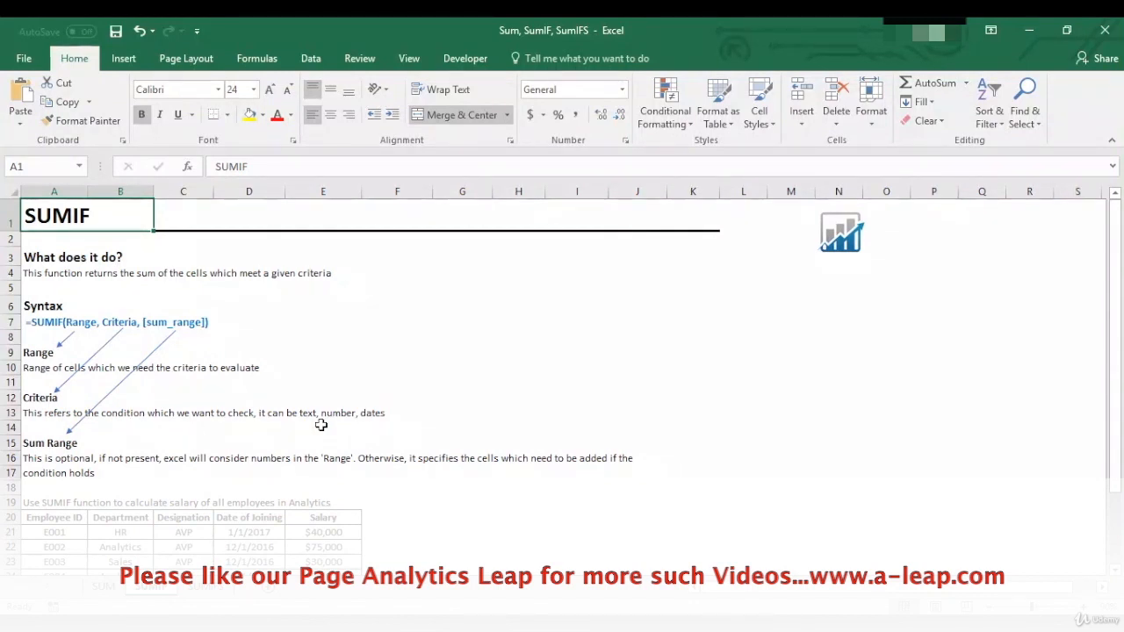
key("Down")
key("Down")
key("Down")
key("Down")
key("Down")
key("Down")
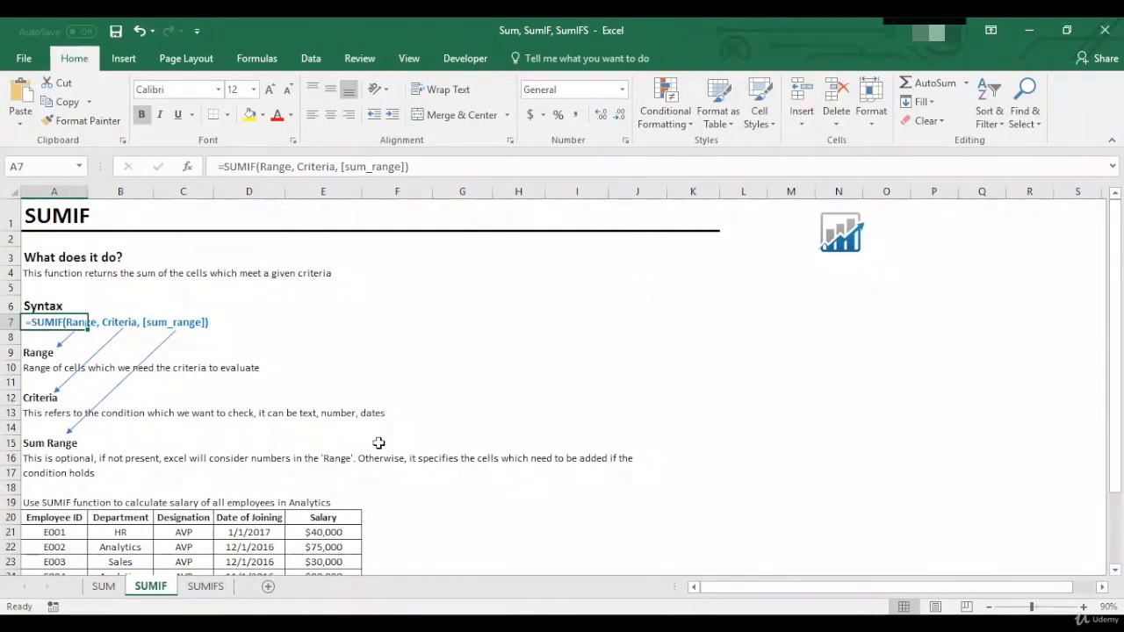
- Examine the SUMIF exercise's employee table and select the Analytics entries B22, B24 and B27 in the Department column
key("Down")
key("Down")
key("Down")
key("Down")
key("Down")
key("Down")
key("Down")
key("Down")
key("Down")
key("Down")
key("Down")
key("Down")
key("Down")
key("Down")
key("Down")
key("Down")
key("Down")
key("Down")
key("Down")
key("Down")
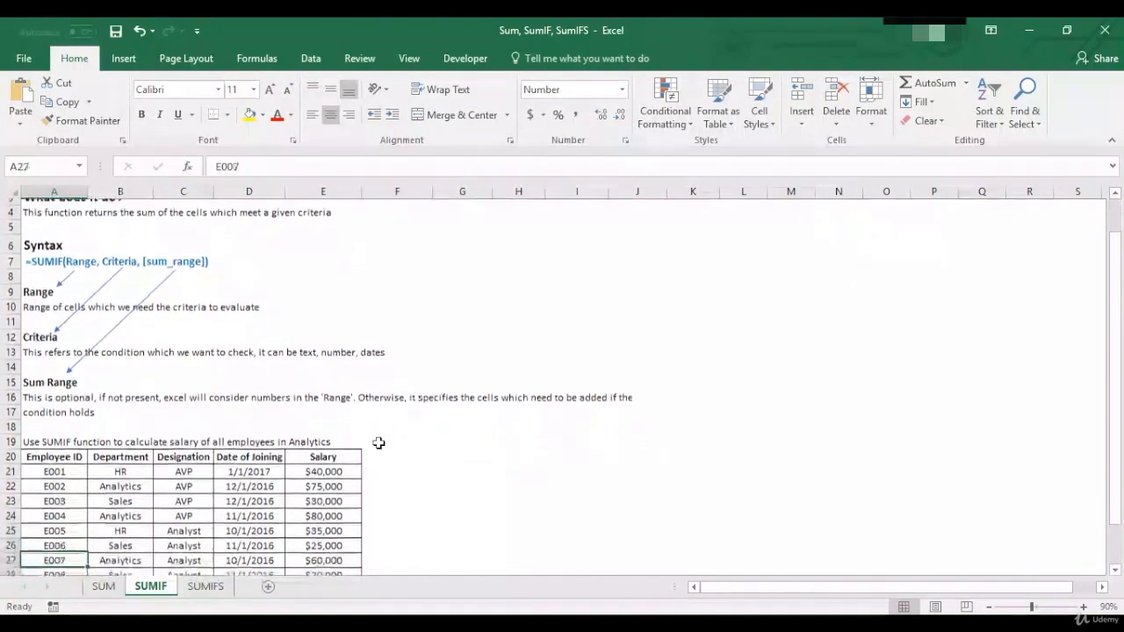
key("Down")
key("Down")
key("Down")
key("ctrl+Up")
left_click(382, 421)
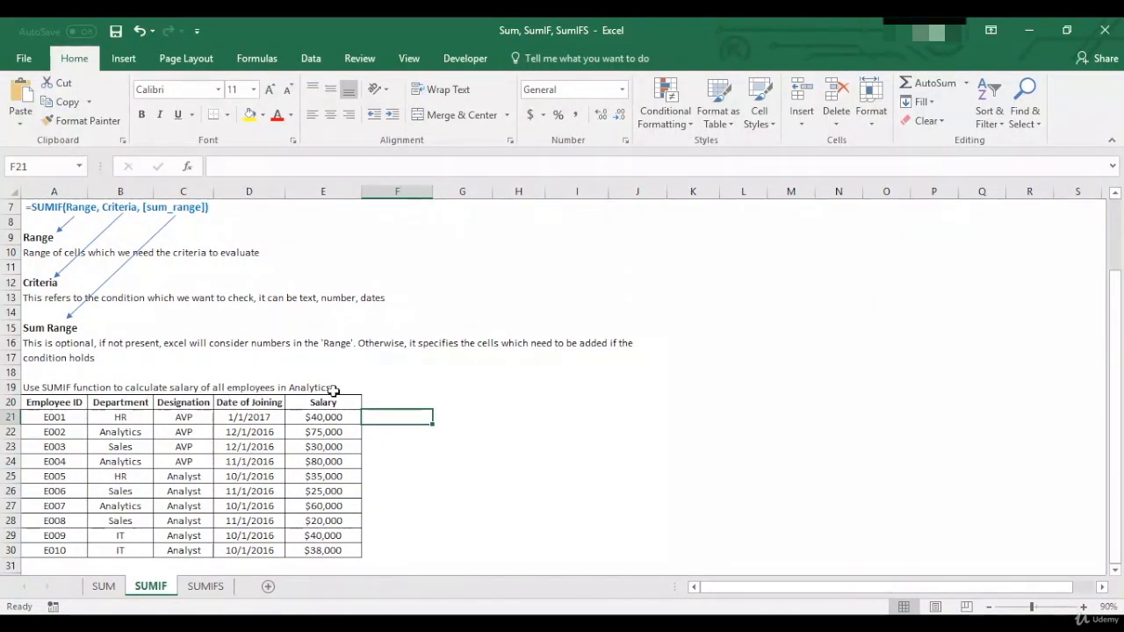
left_click(145, 431)
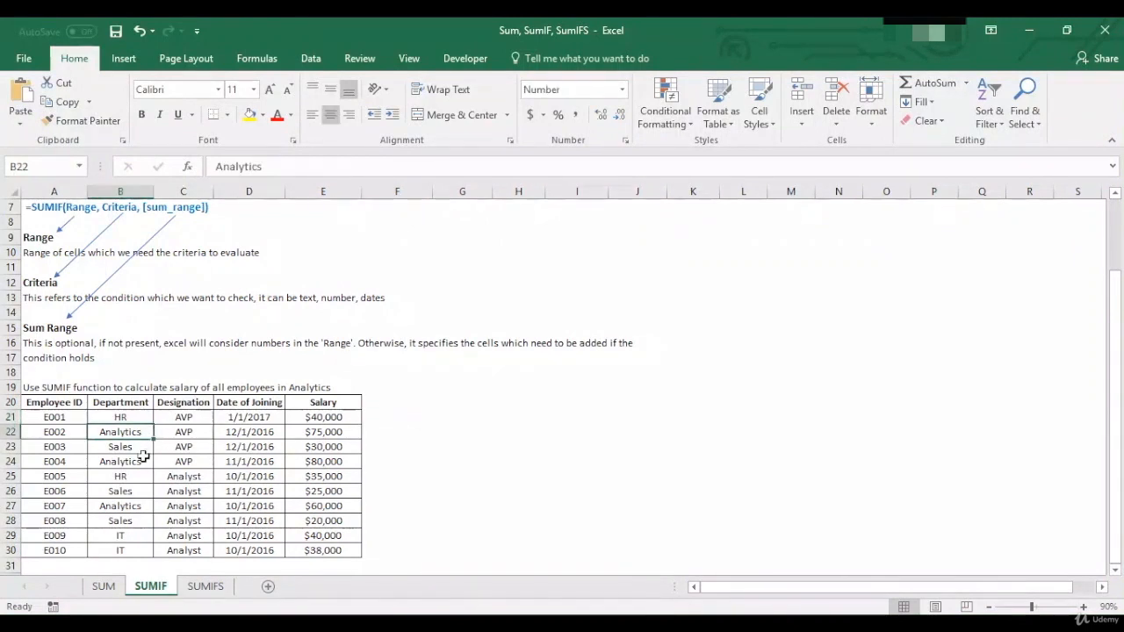
left_click(142, 461, "ctrl")
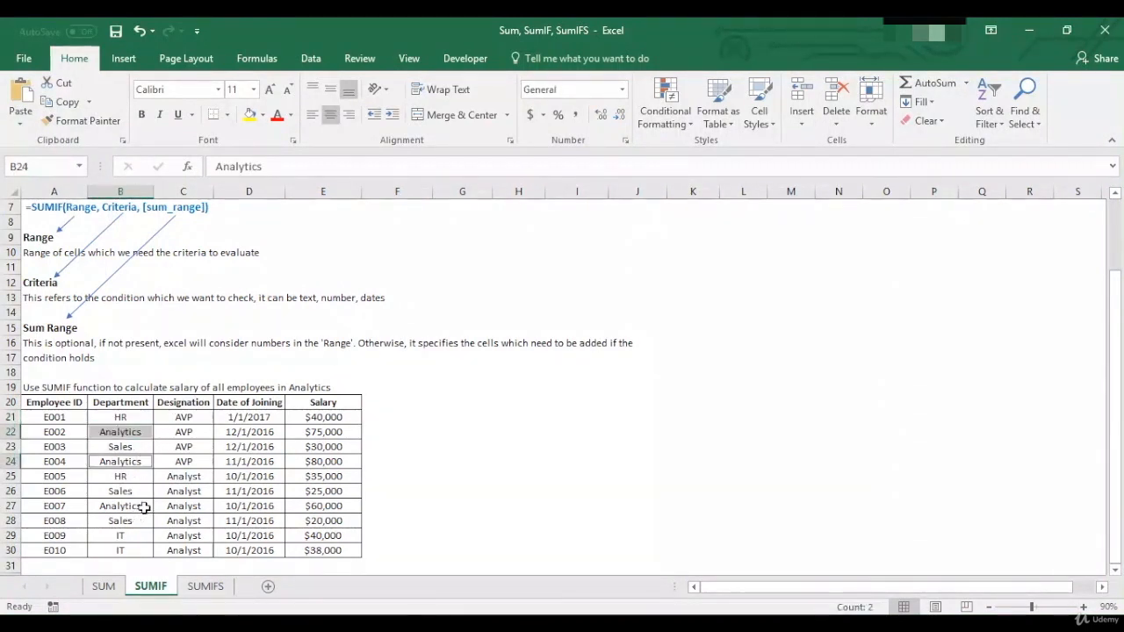
- Enter =SUMIF(B21:B30,B22,E21:E30) in F21 to total the salaries of all Analytics employees
left_click(377, 417)
type("=")
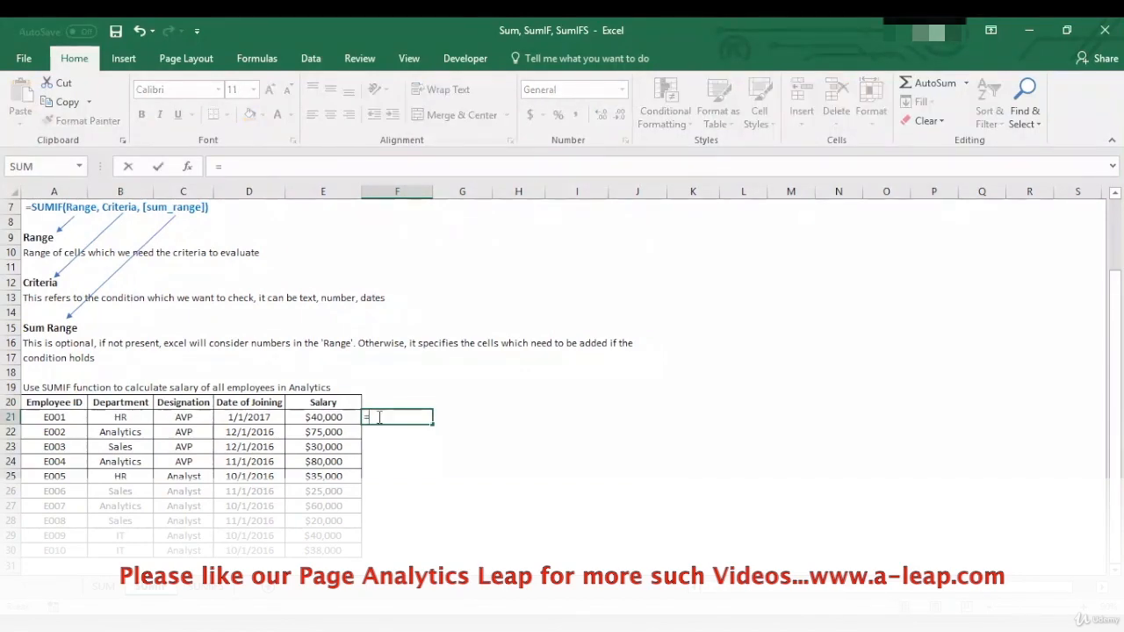
type("SUMIF")
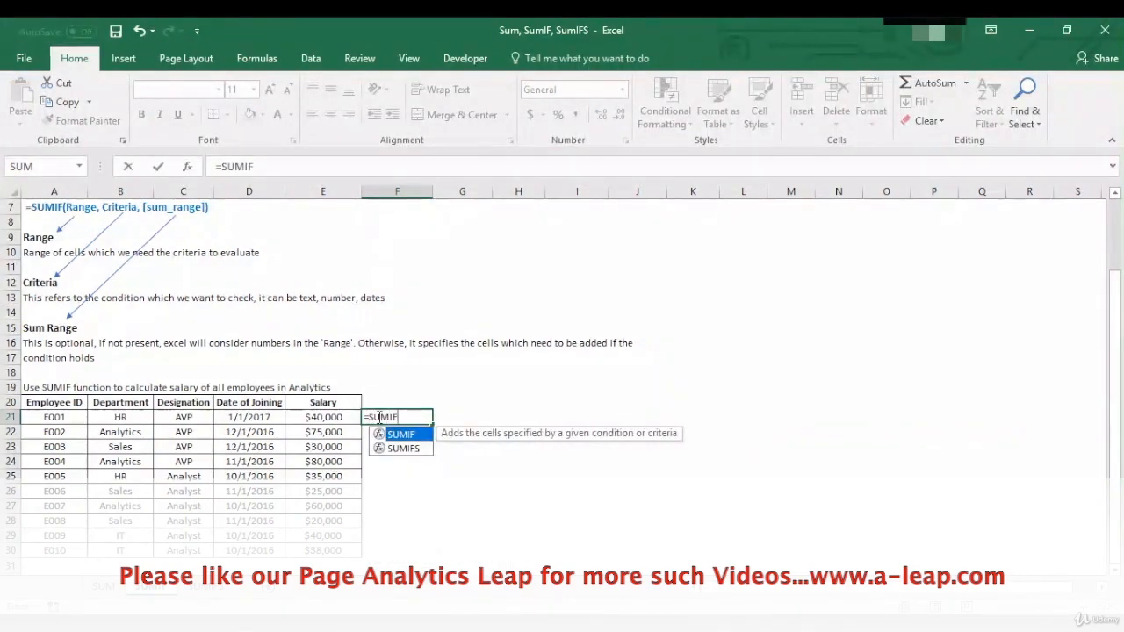
type("(")
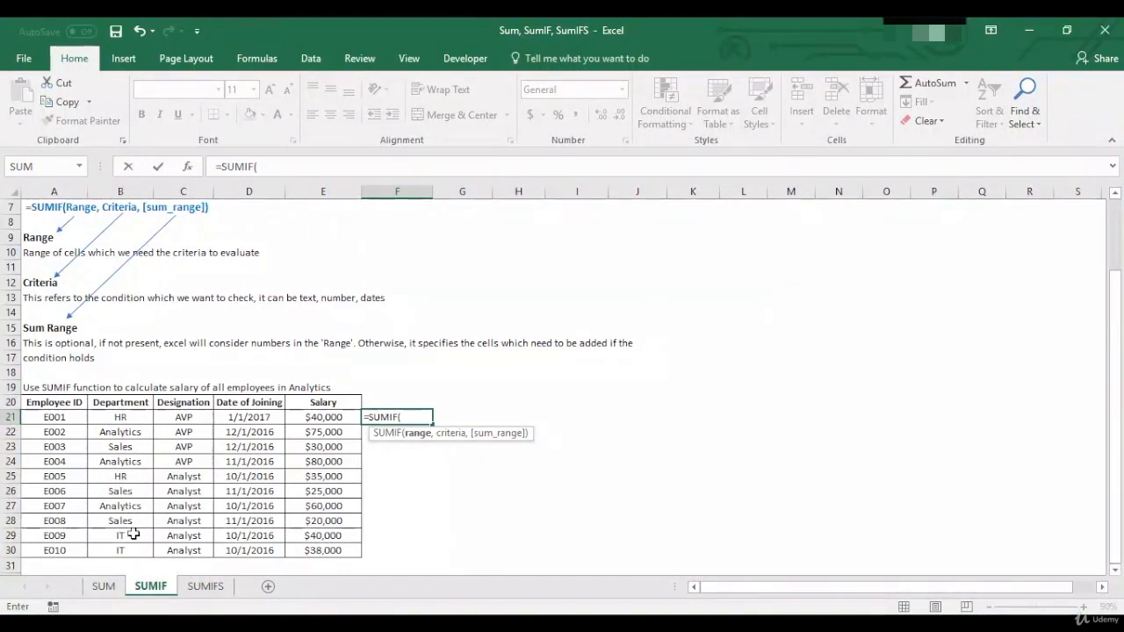
left_click_drag(145, 419, 133, 548)
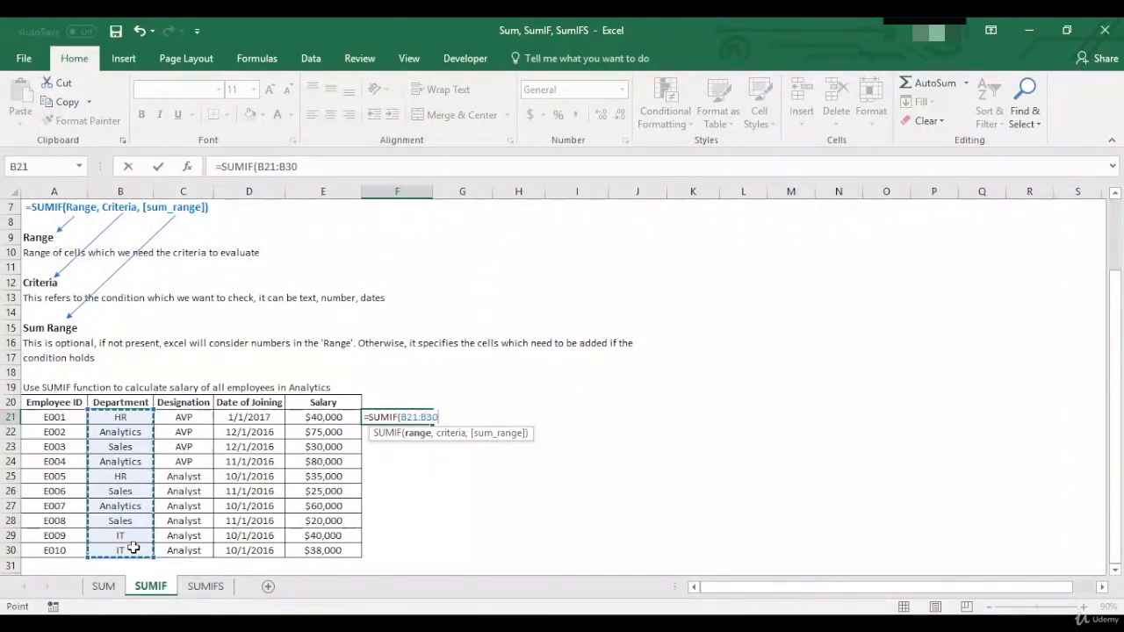
type(",")
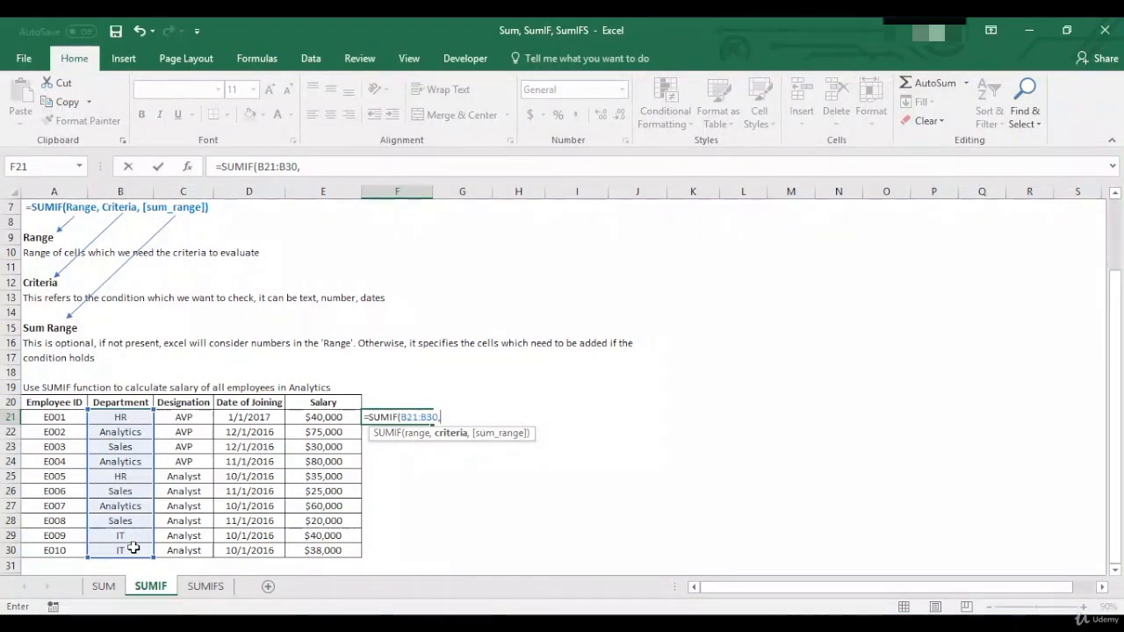
left_click(143, 431)
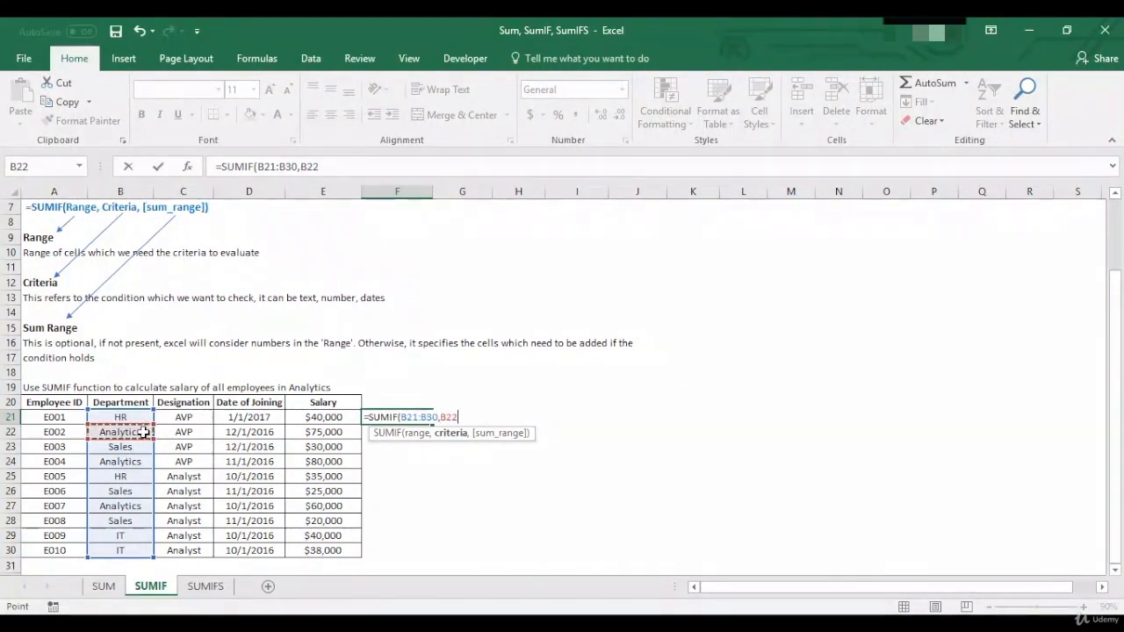
type(",")
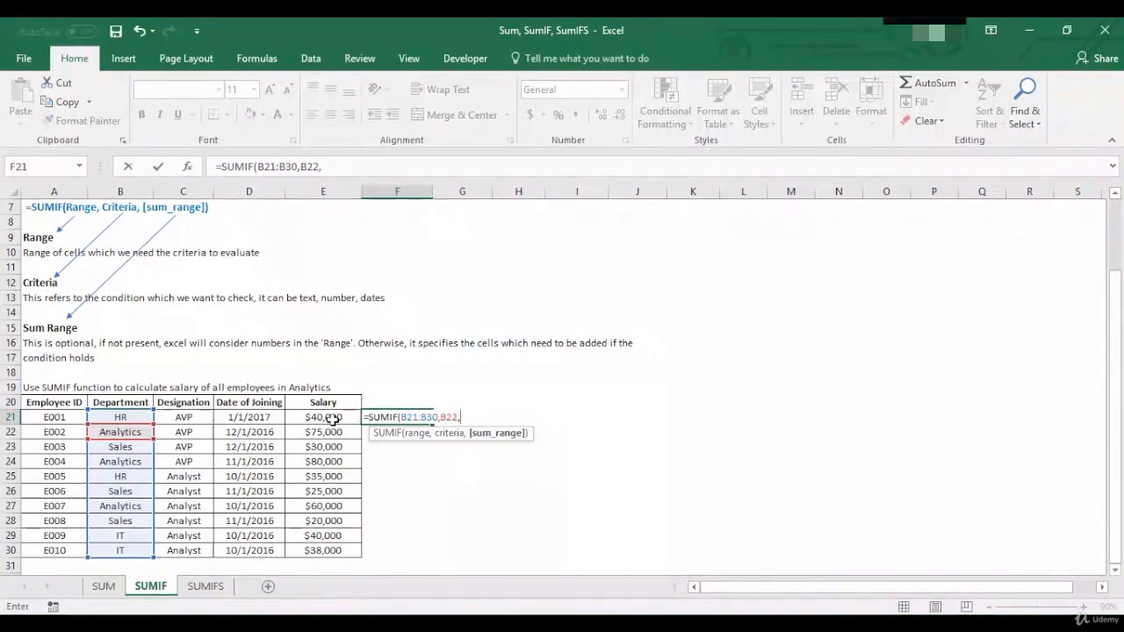
left_click_drag(332, 417, 330, 564)
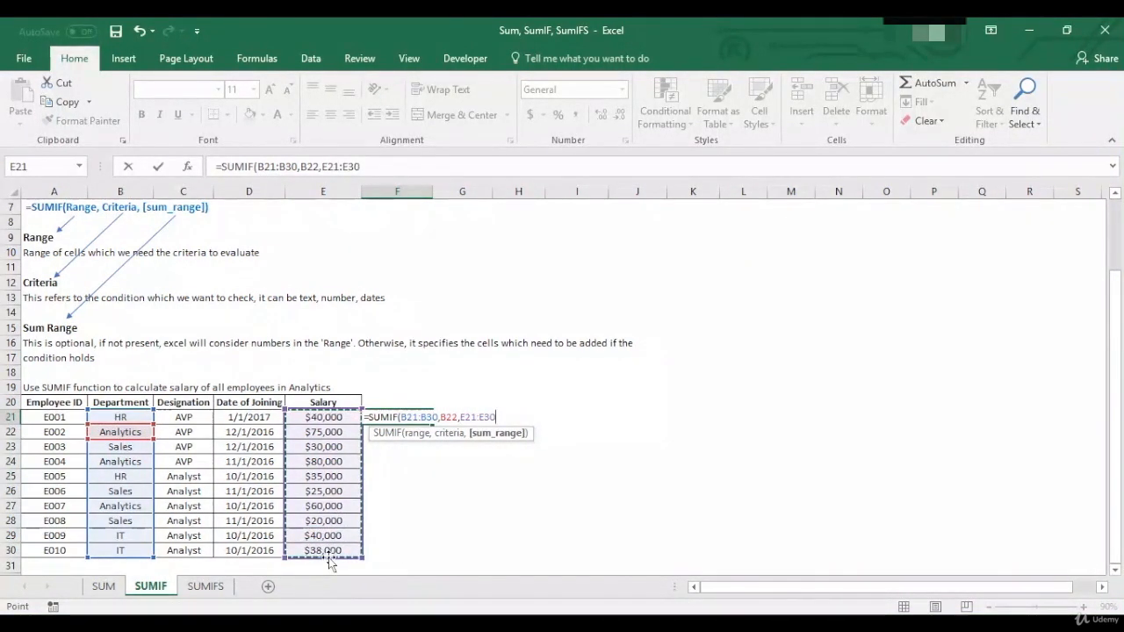
type(")")
key("Return")
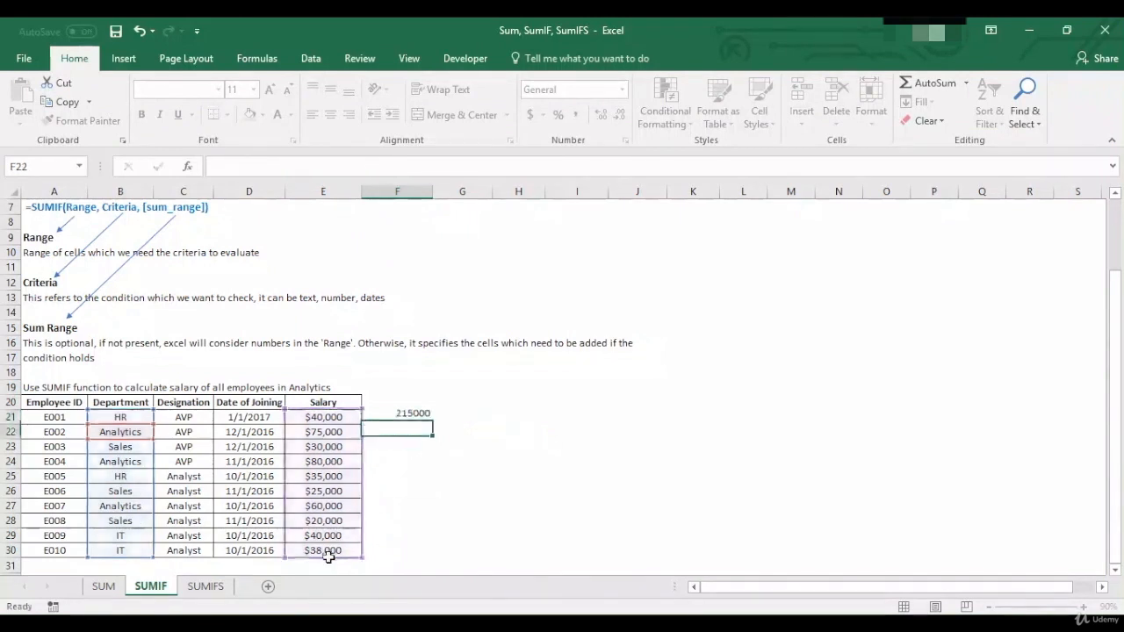
- Check the F21 result against the selection sum of the Analytics salaries in E22, E24 and E27
left_click(423, 416)
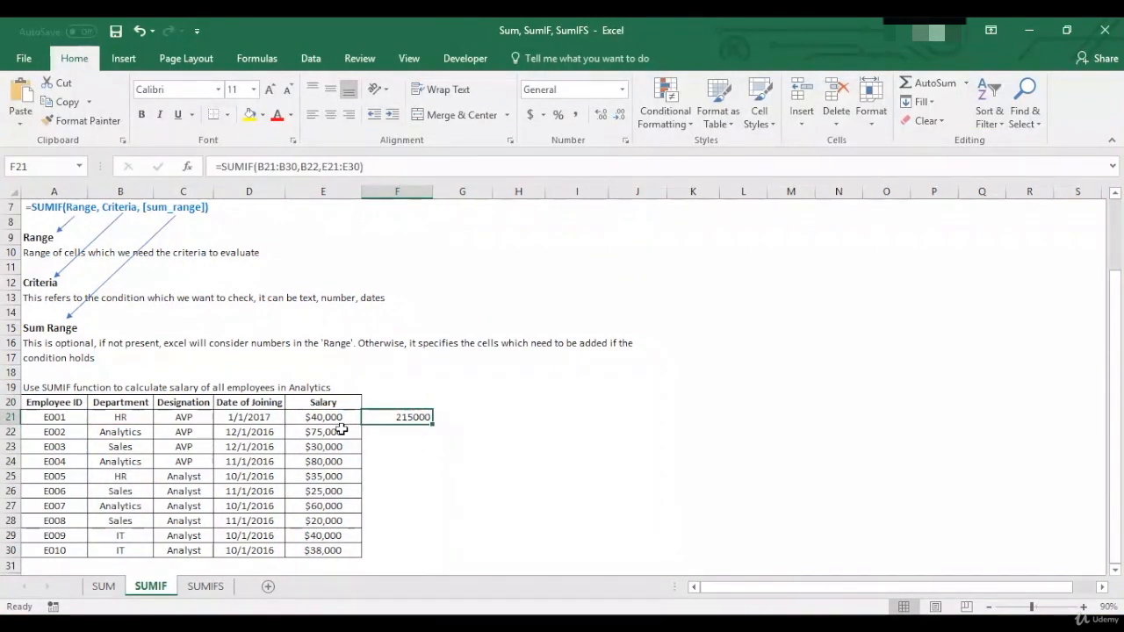
left_click(341, 430)
left_click(334, 460, "ctrl")
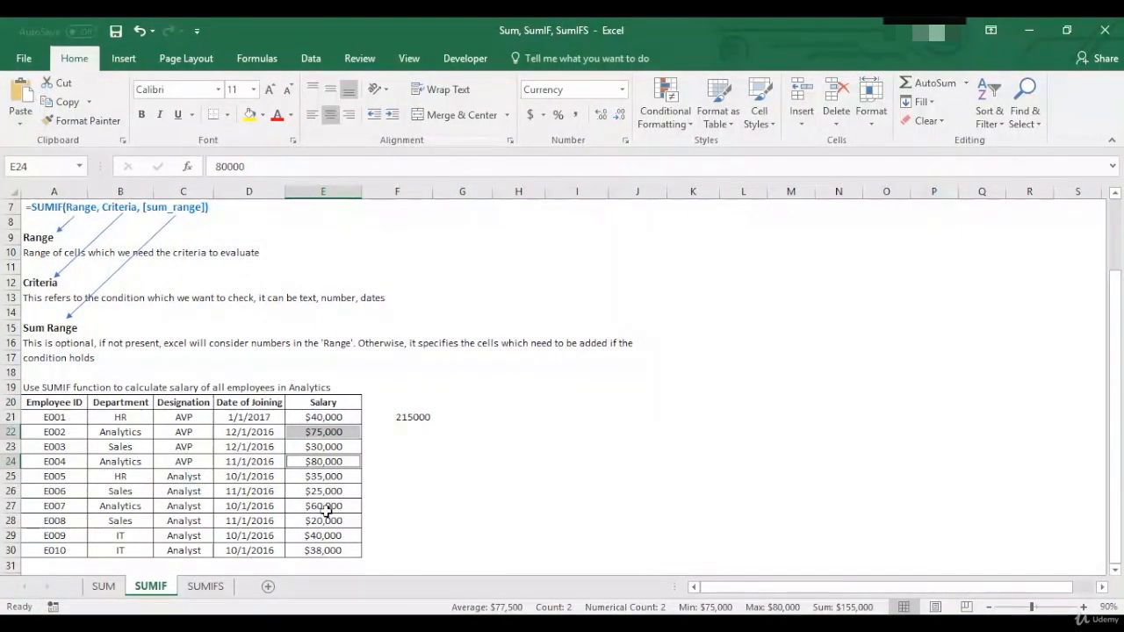
left_click(327, 508, "ctrl")
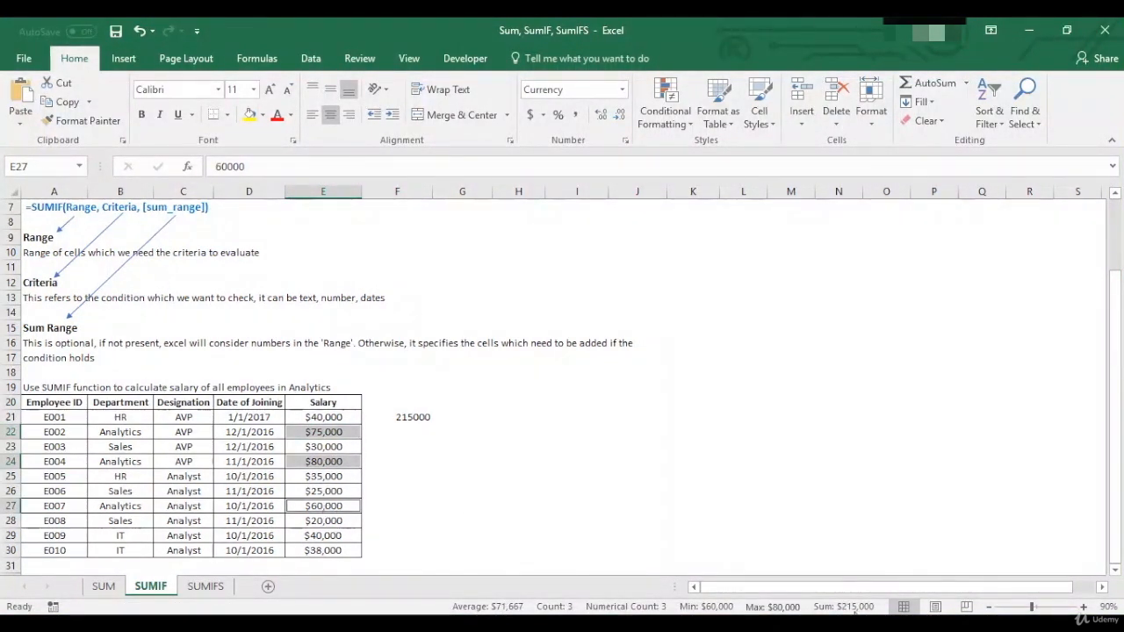
left_click(400, 433)
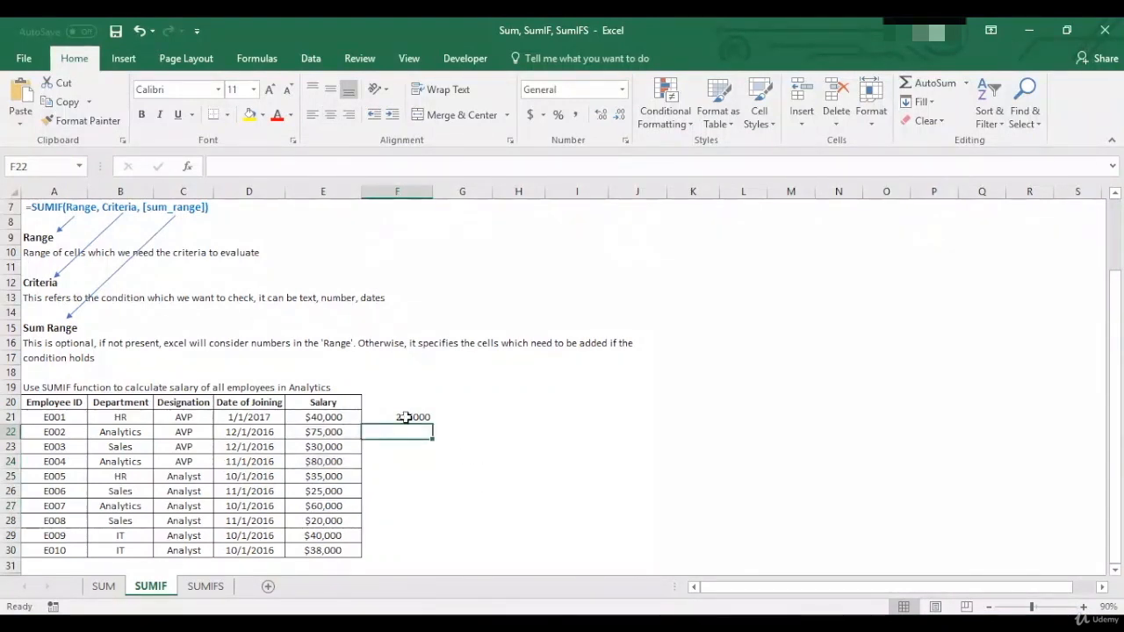
- Replace the B22 criterion in the F21 SUMIF formula with the text "Analytics", giving =SUMIF(B21:B30,"Analytics",E21:E30)
left_click(405, 417)
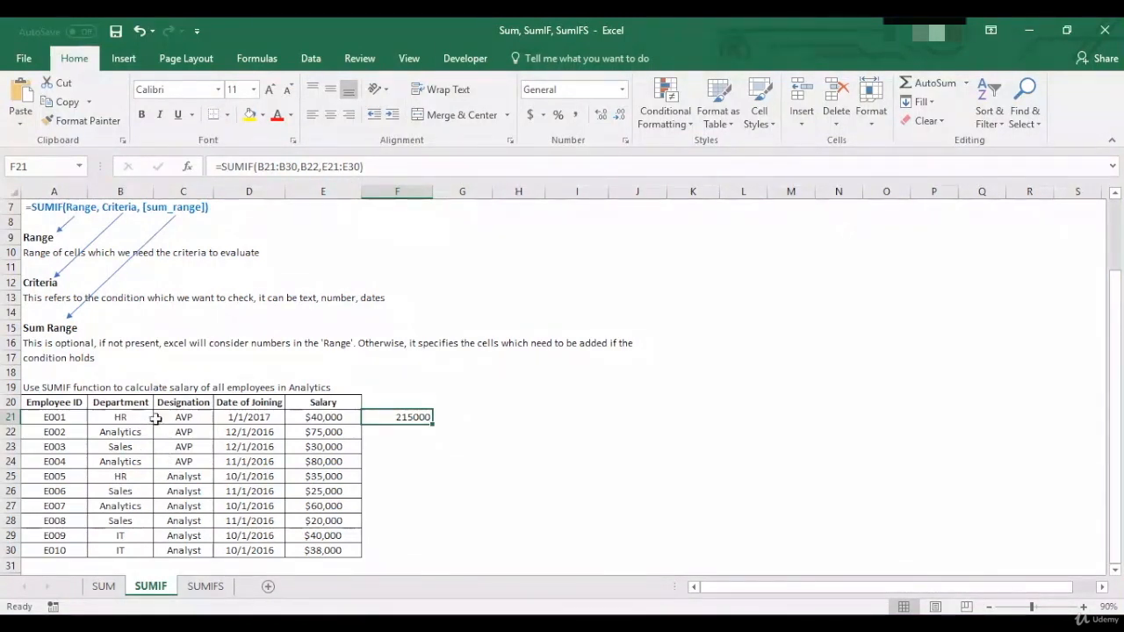
left_click(318, 164)
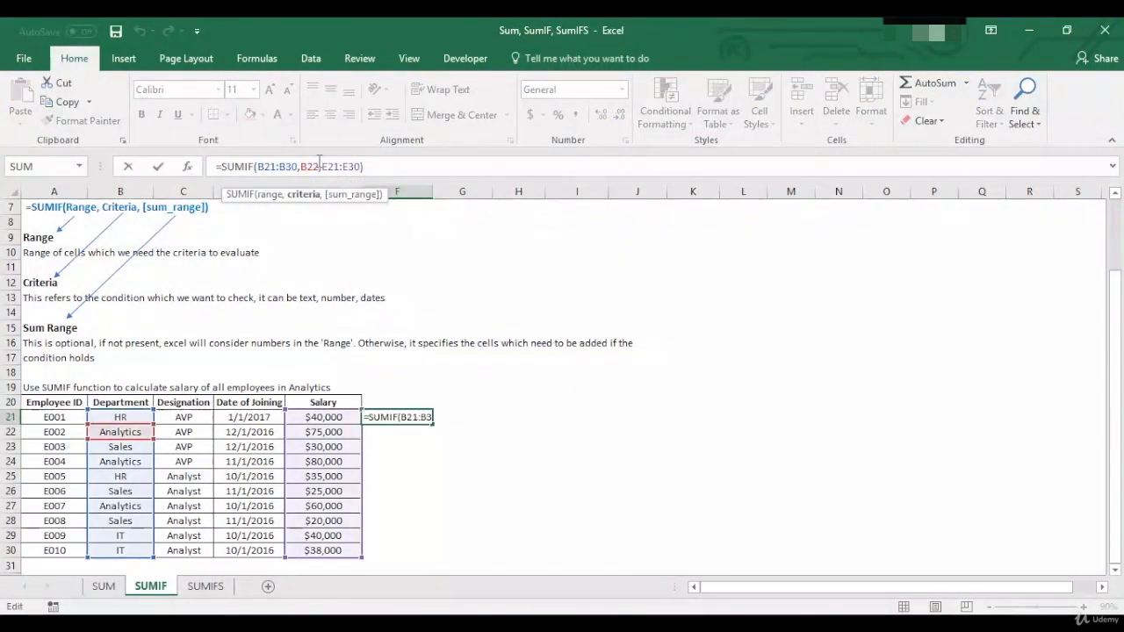
key("BackSpace")
key("BackSpace")
key("BackSpace")
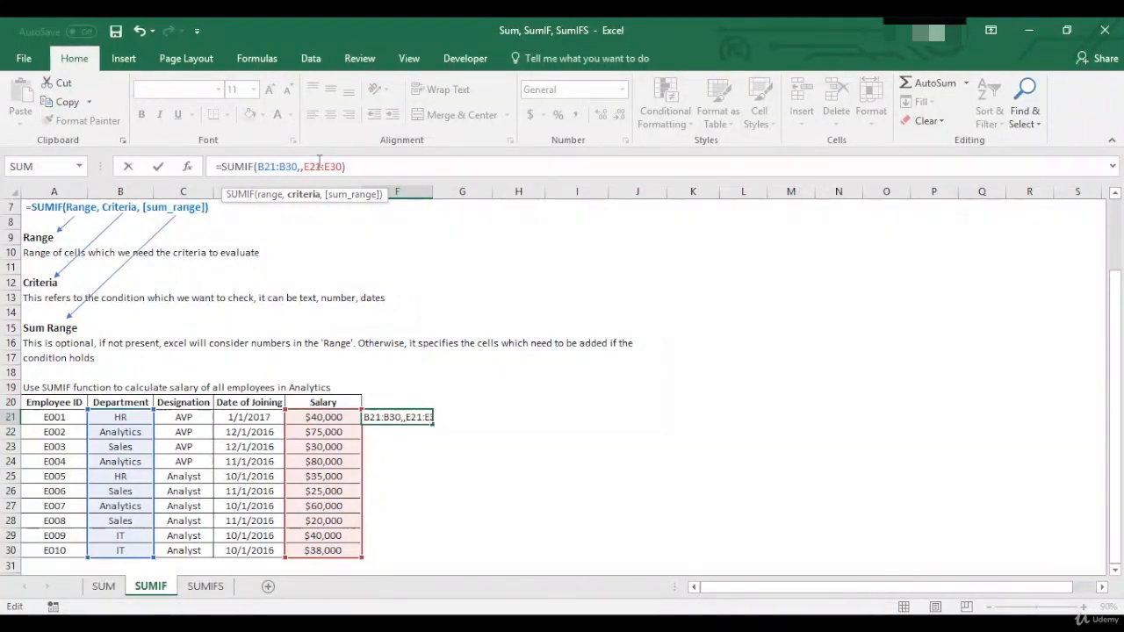
type("\"Anal")
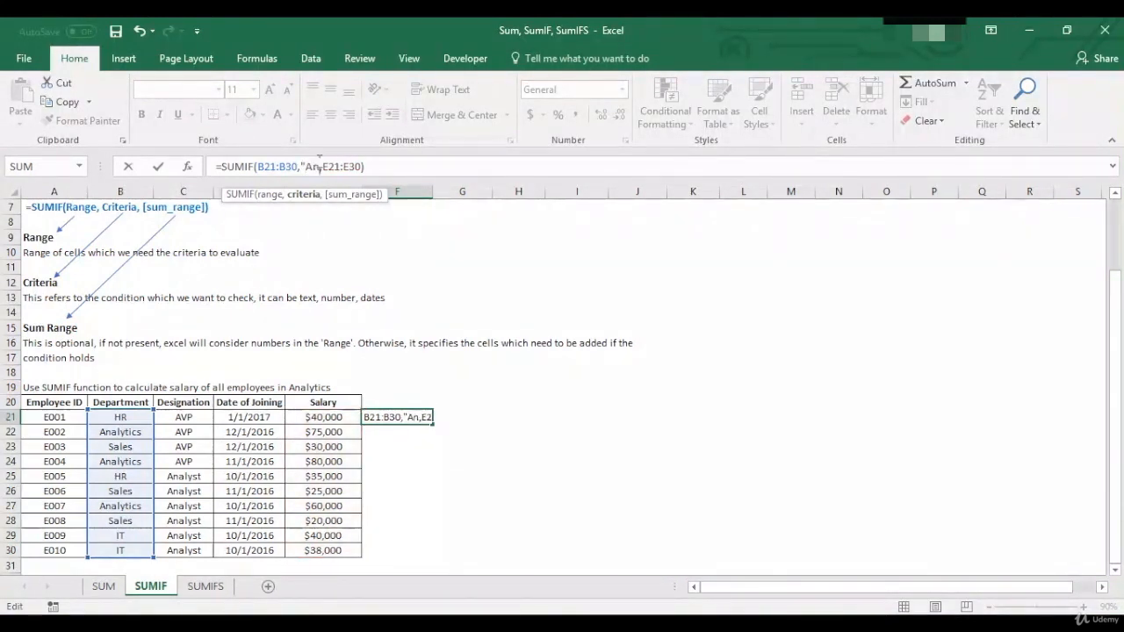
type("ytics\"")
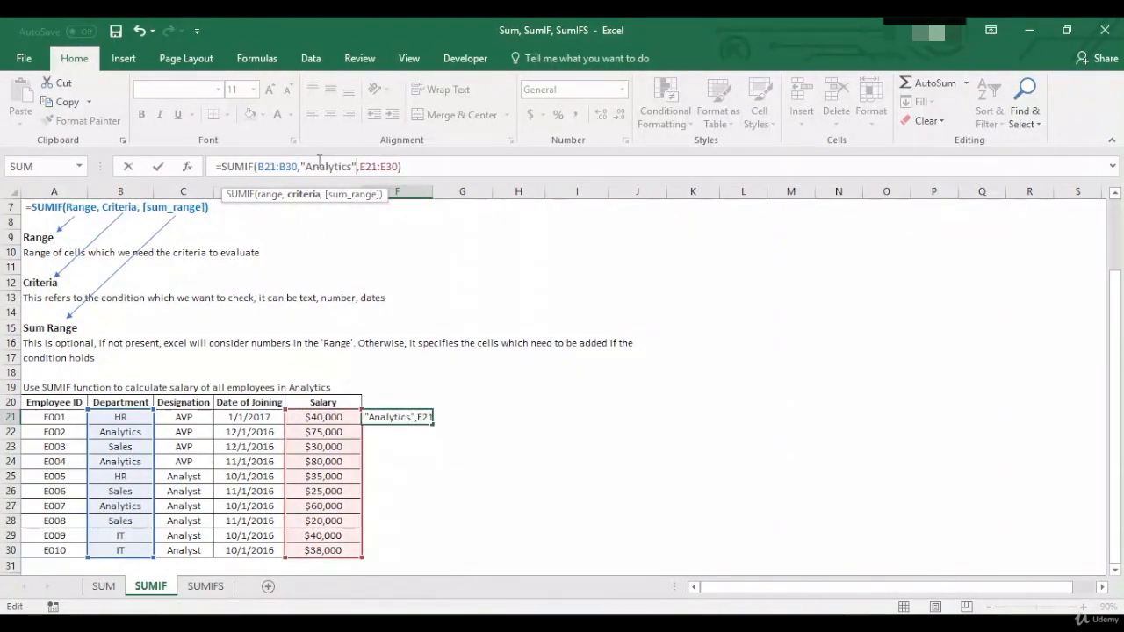
key("Return")
key("Up")
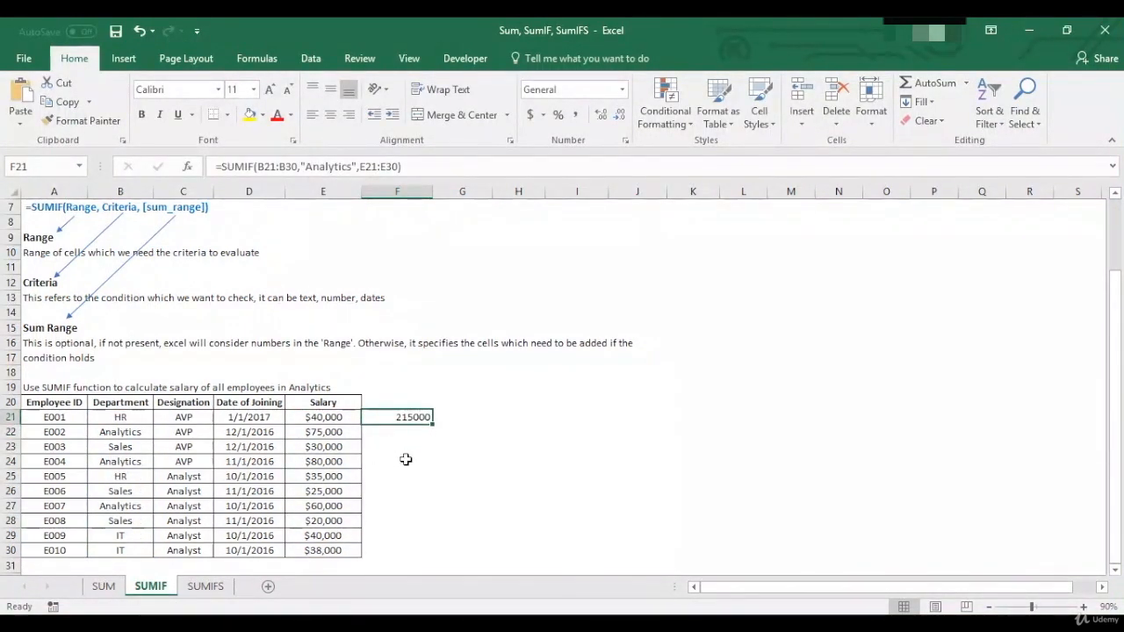
- Switch to the SUMIFS sheet and review the function's syntax in A7 and the exercise's employee table down to A29
left_click(216, 592)
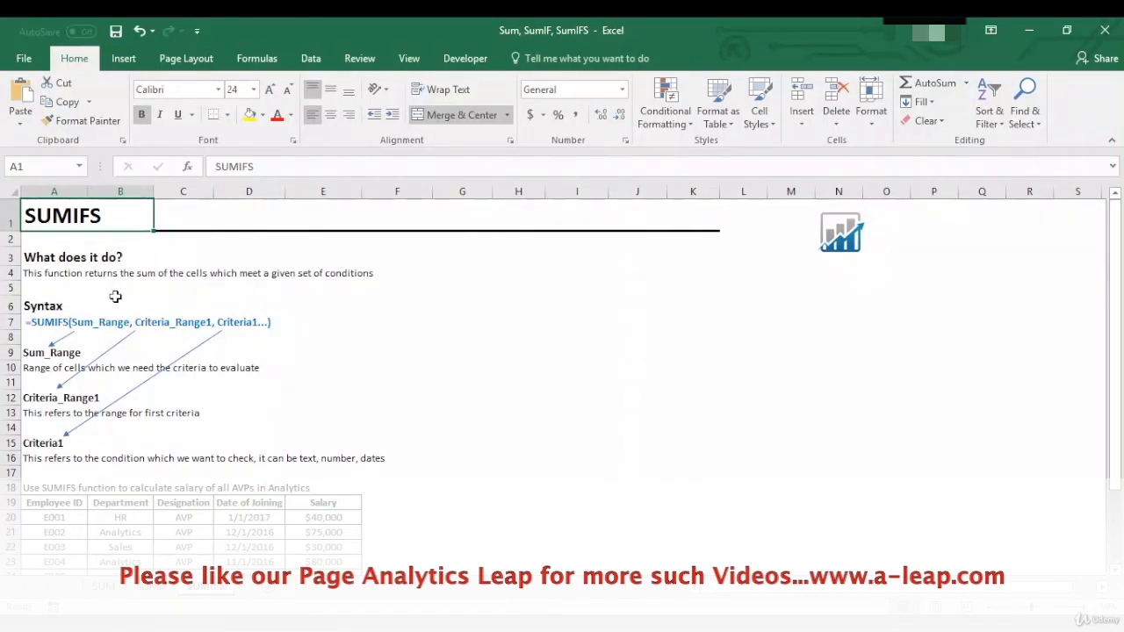
left_click(40, 326)
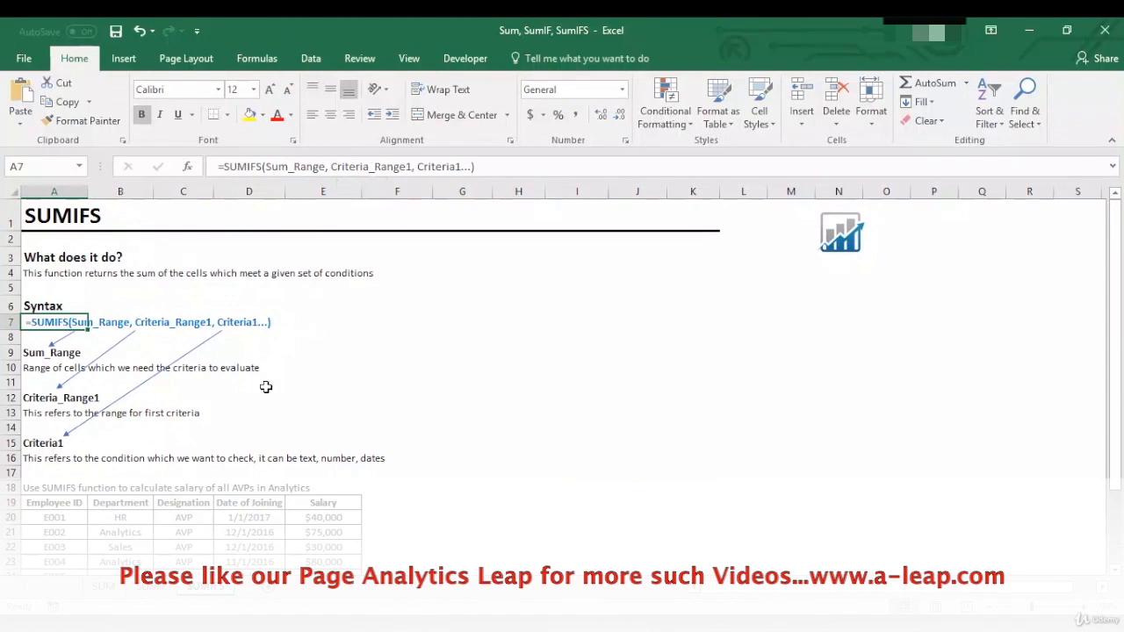
left_click(54, 505)
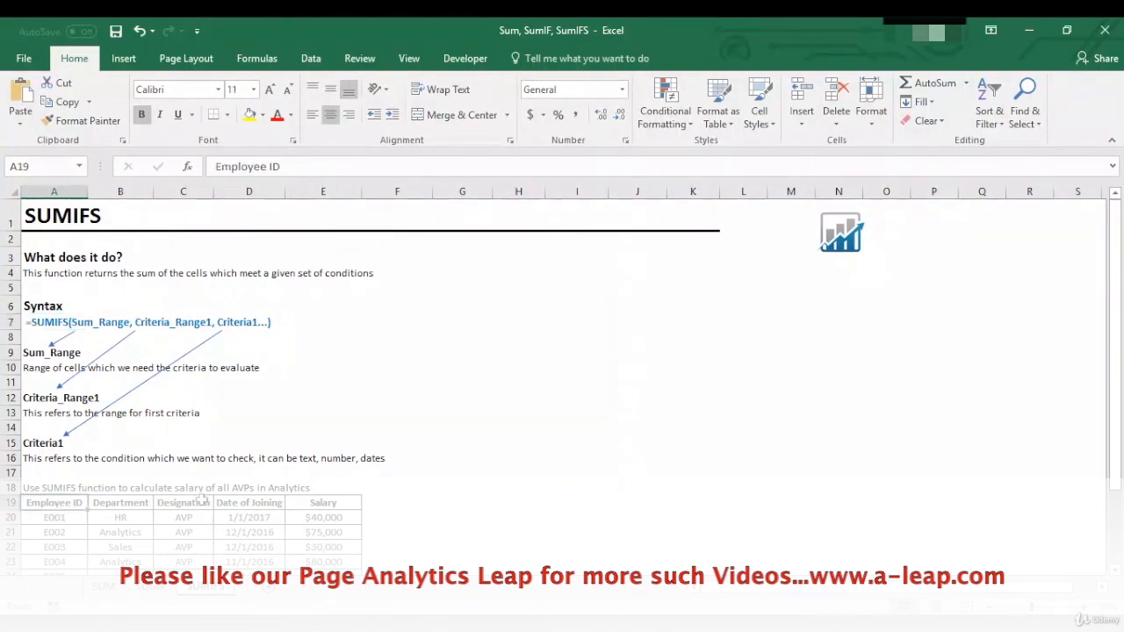
key("Down")
key("Down")
key("Down")
key("Down")
key("Down")
key("Down")
key("Down")
key("Down")
key("Down")
key("Down")
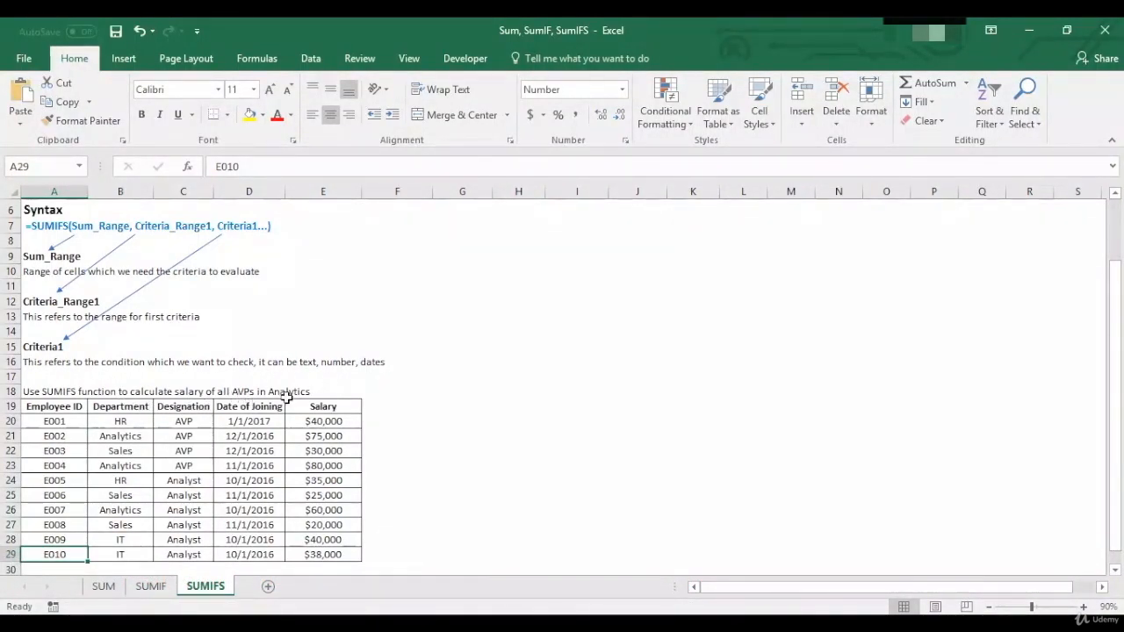
- Examine the Analytics entries in the Department column and select B21 and B23, which belong to AVPs
left_click(141, 436)
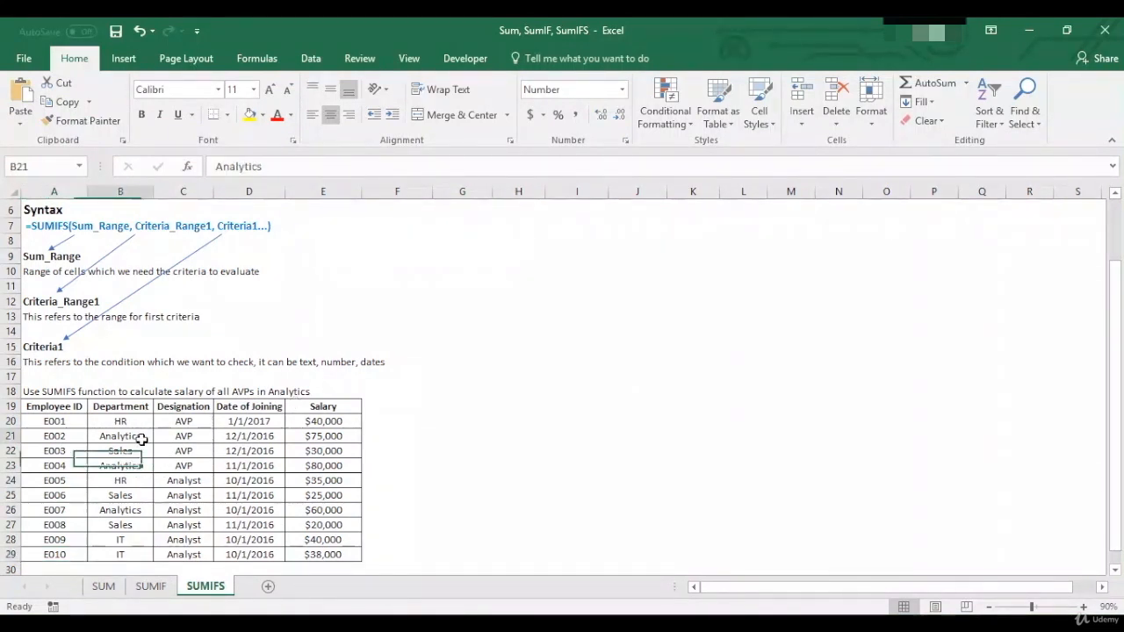
left_click(140, 465, "ctrl")
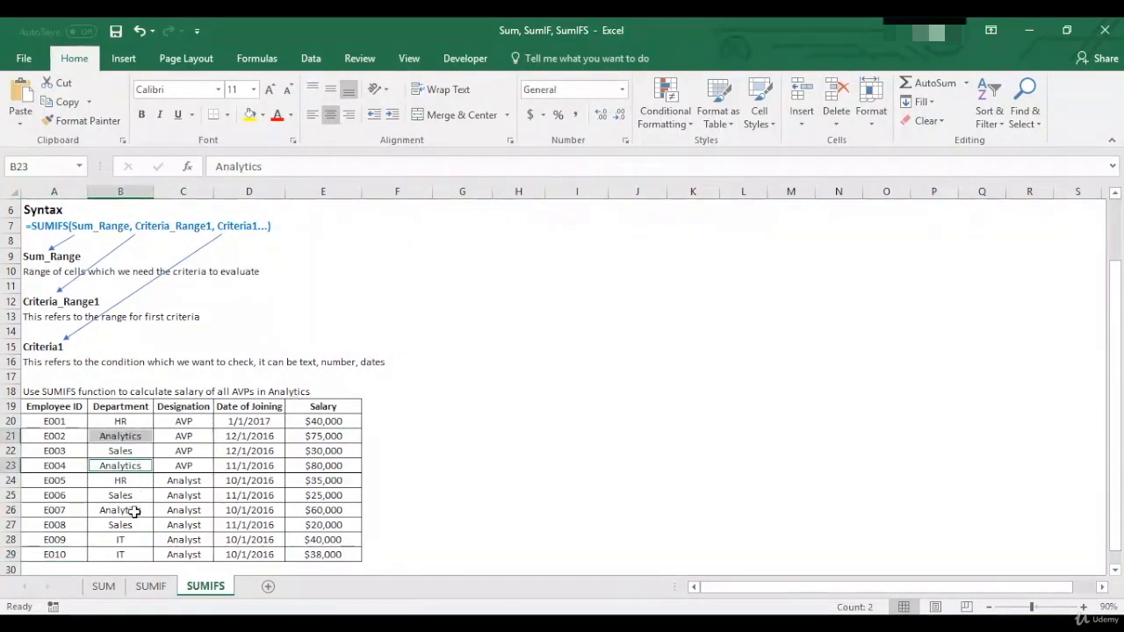
left_click(133, 510, "ctrl")
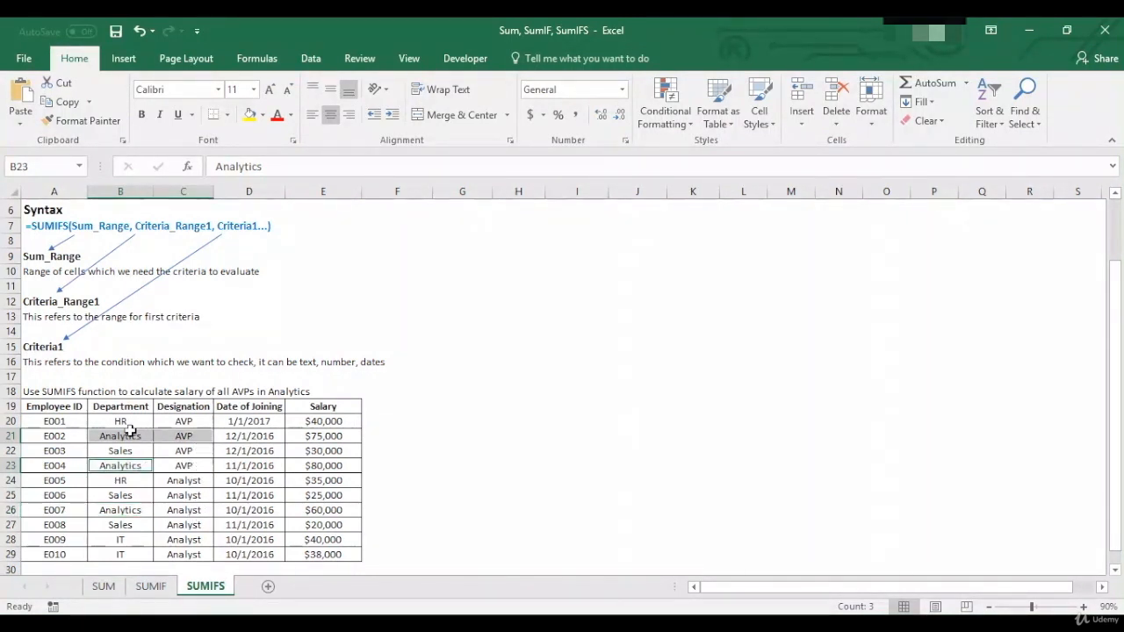
left_click(131, 434)
left_click(131, 466, "ctrl")
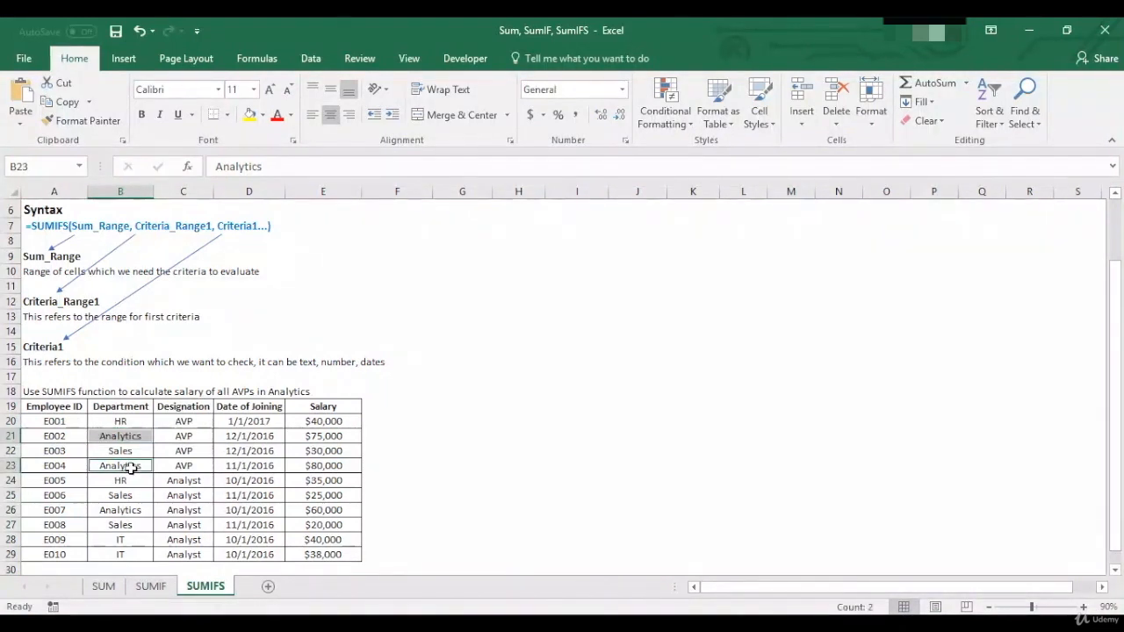
- Begin a SUMIFS formula in F20 with sum range E20:E29 and a first condition matching Department range B20:B29 to B21
left_click(376, 421)
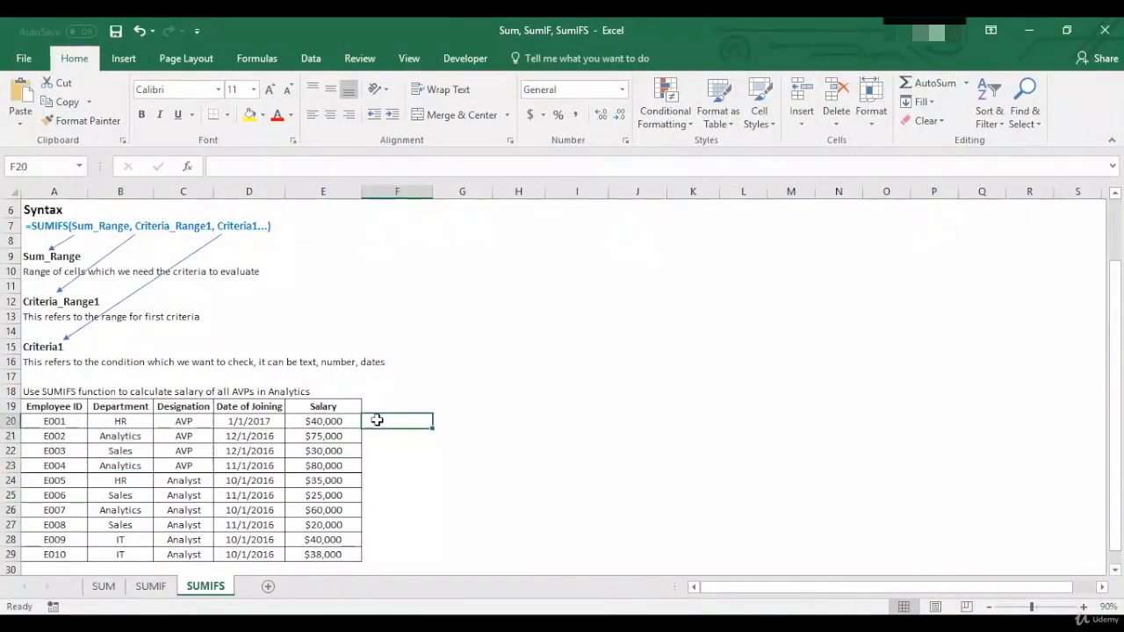
type("=SUMIFS")
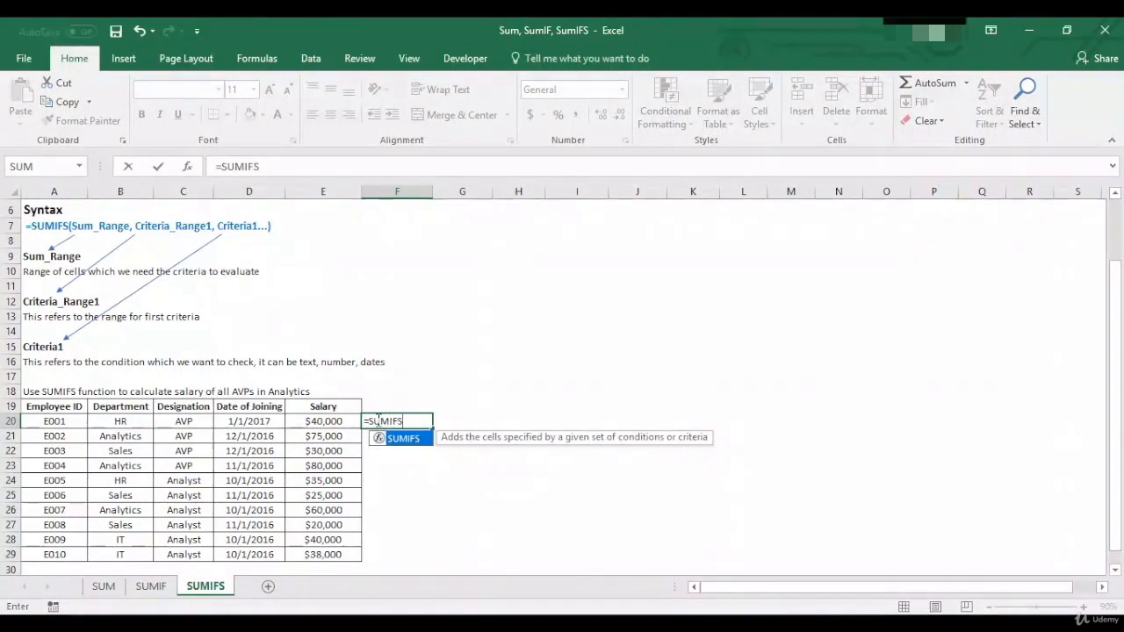
type("(")
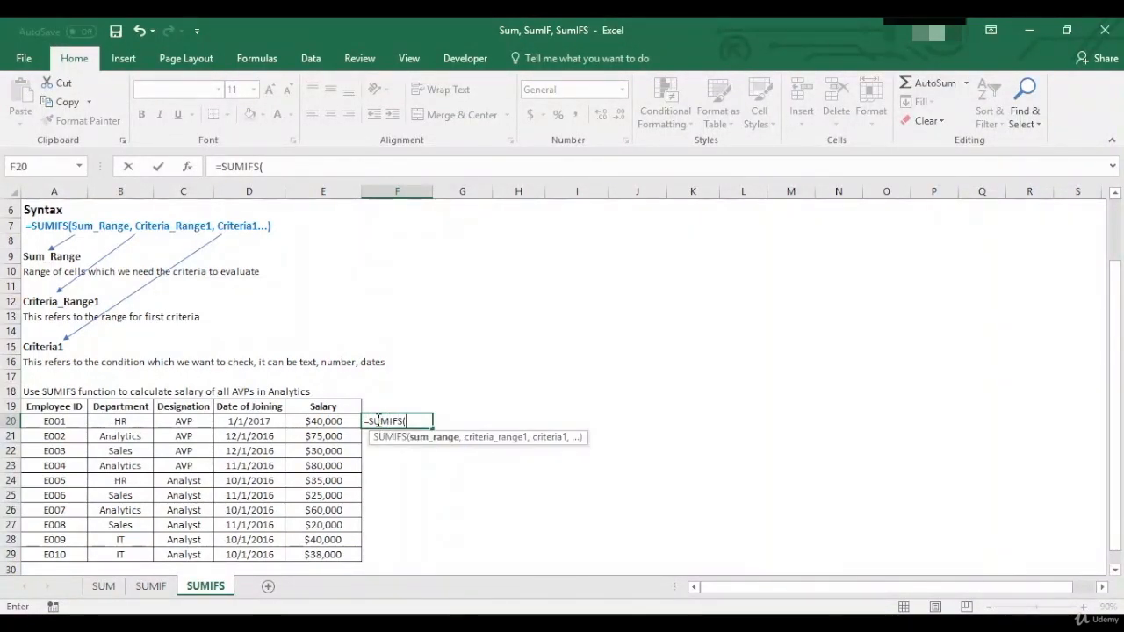
left_click_drag(323, 422, 340, 549)
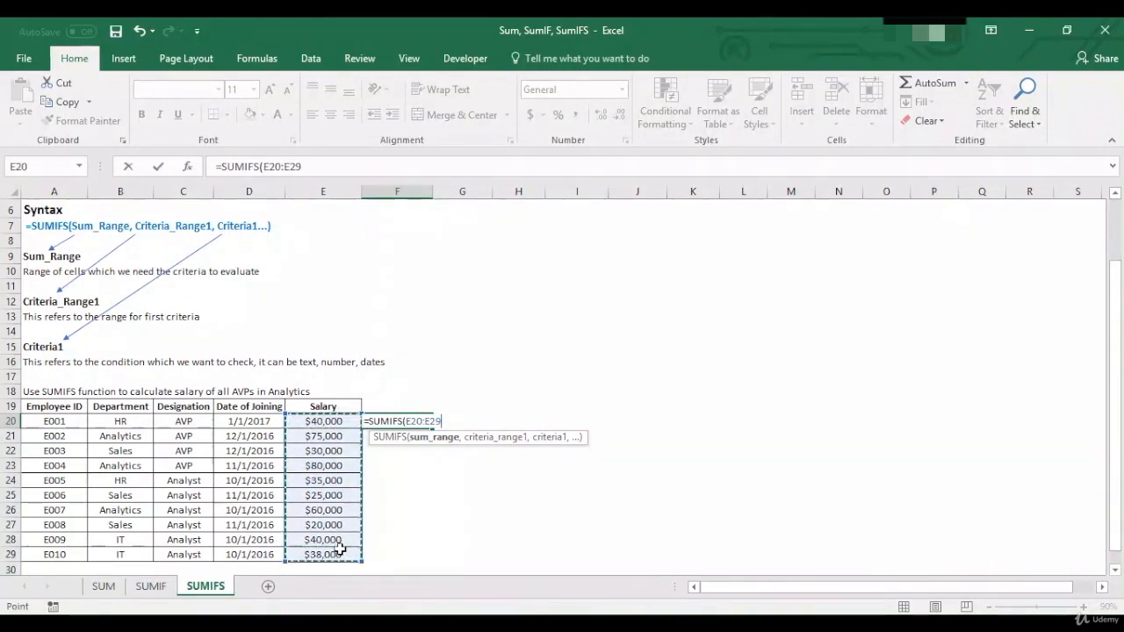
type(",")
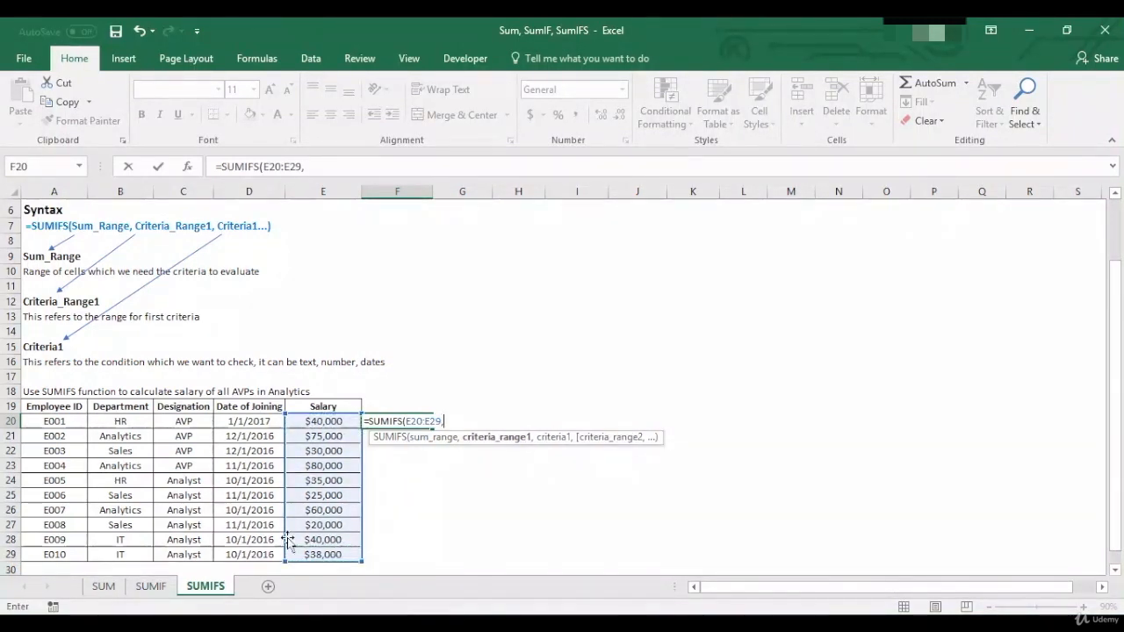
left_click_drag(139, 421, 130, 552)
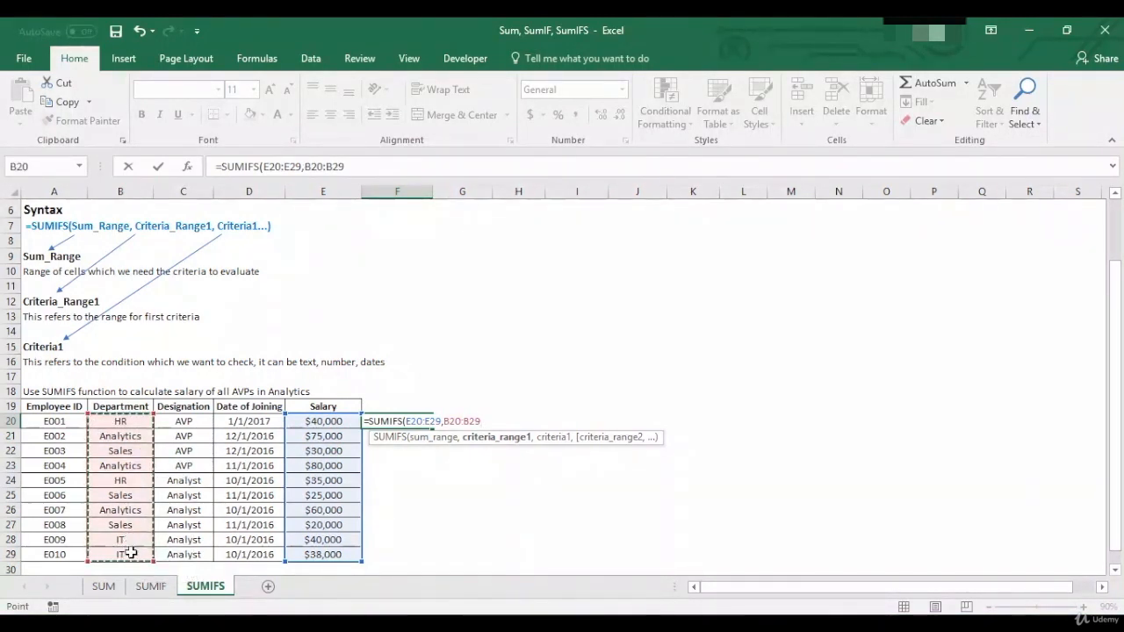
type(",")
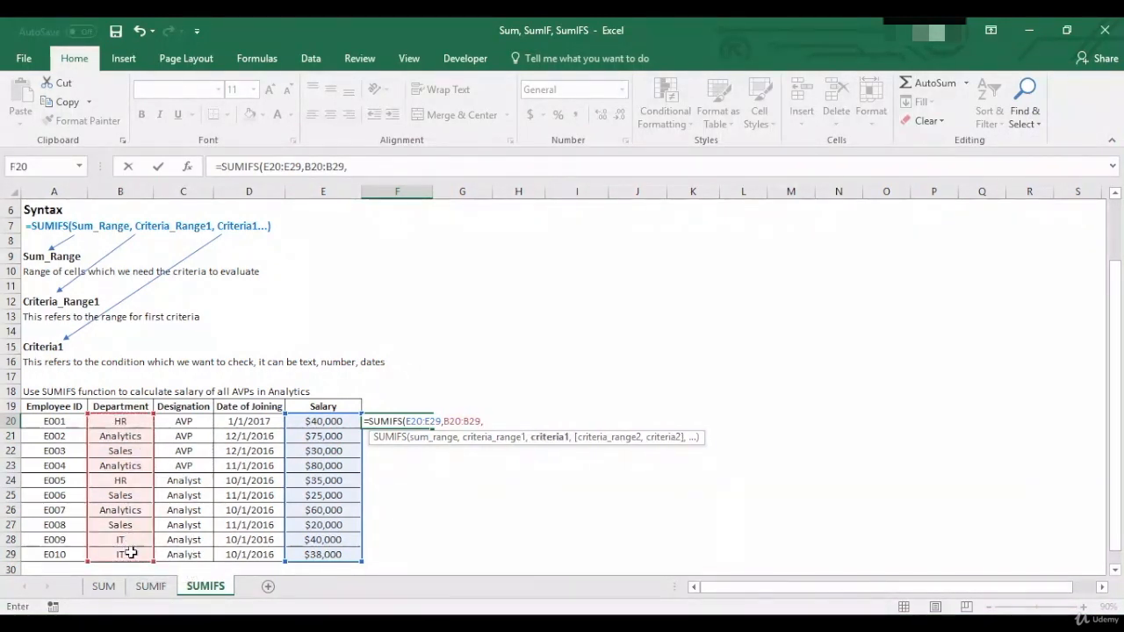
left_click(140, 438)
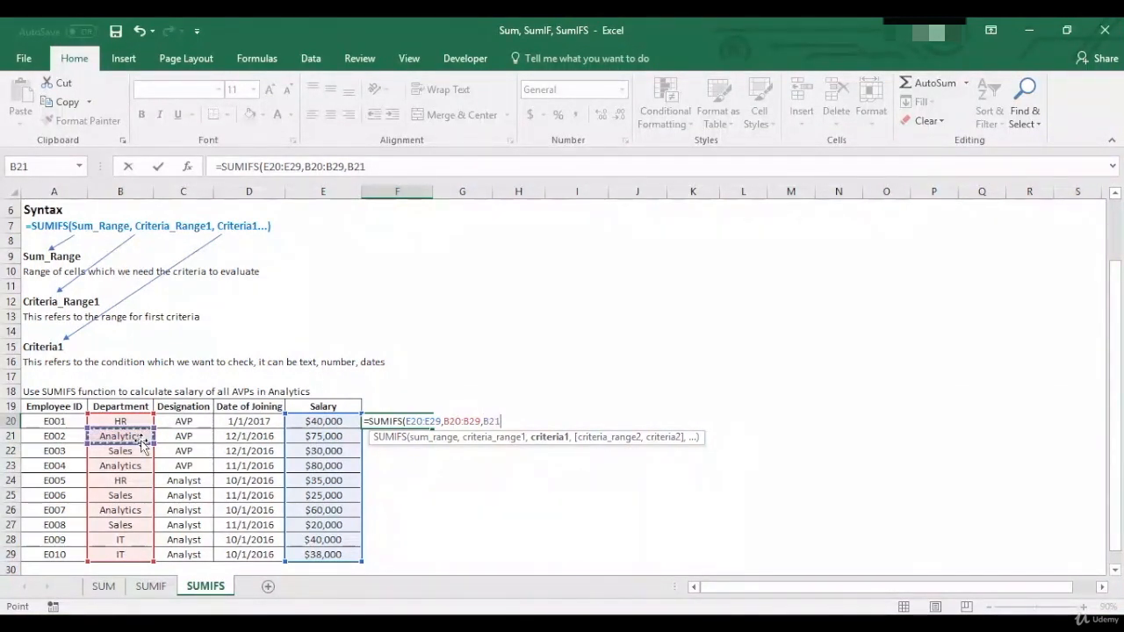
type(",")
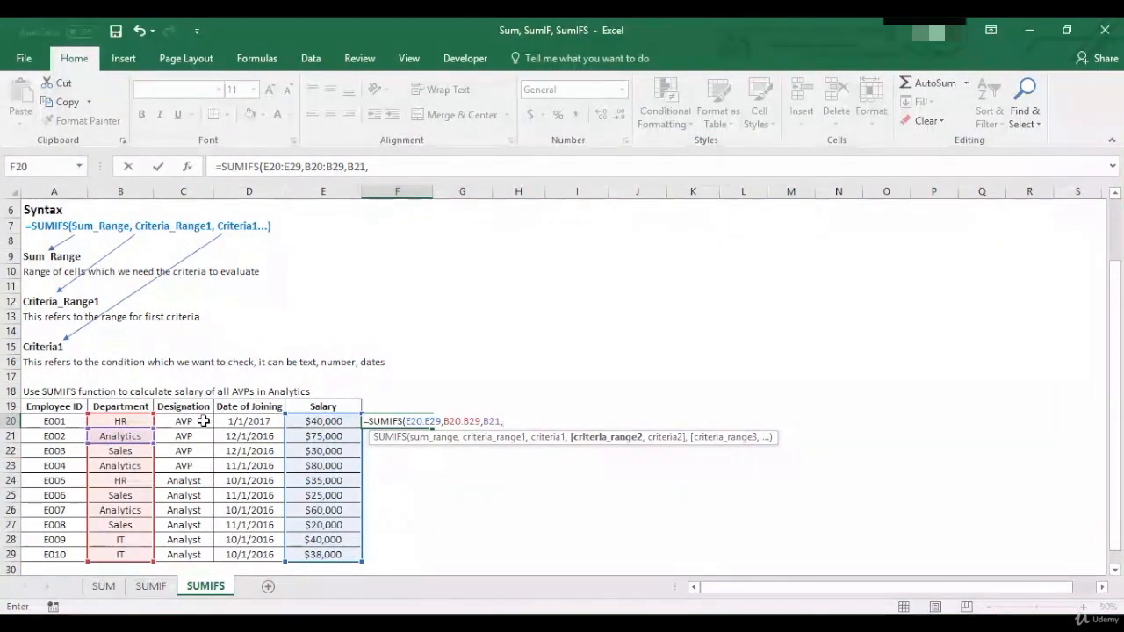
- Add the second condition matching Designation range C20:C29 to C20 and complete the formula as =SUMIFS(E20:E29,B20:B29,B21,C20:C29,C20)
left_click_drag(203, 445, 188, 547)
type(",")
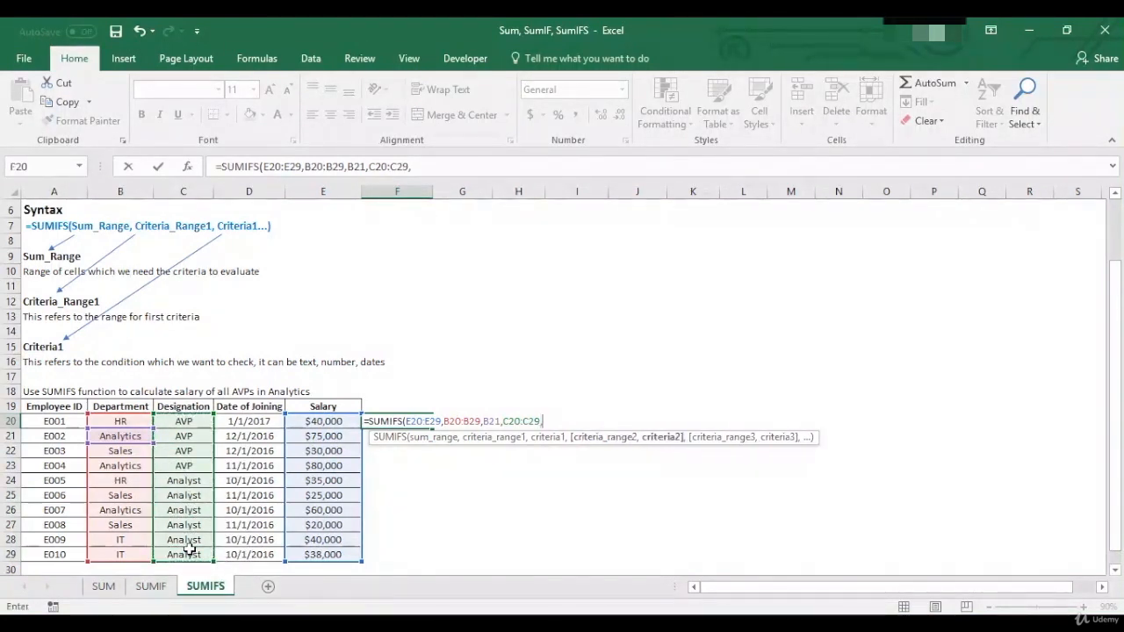
left_click(200, 422)
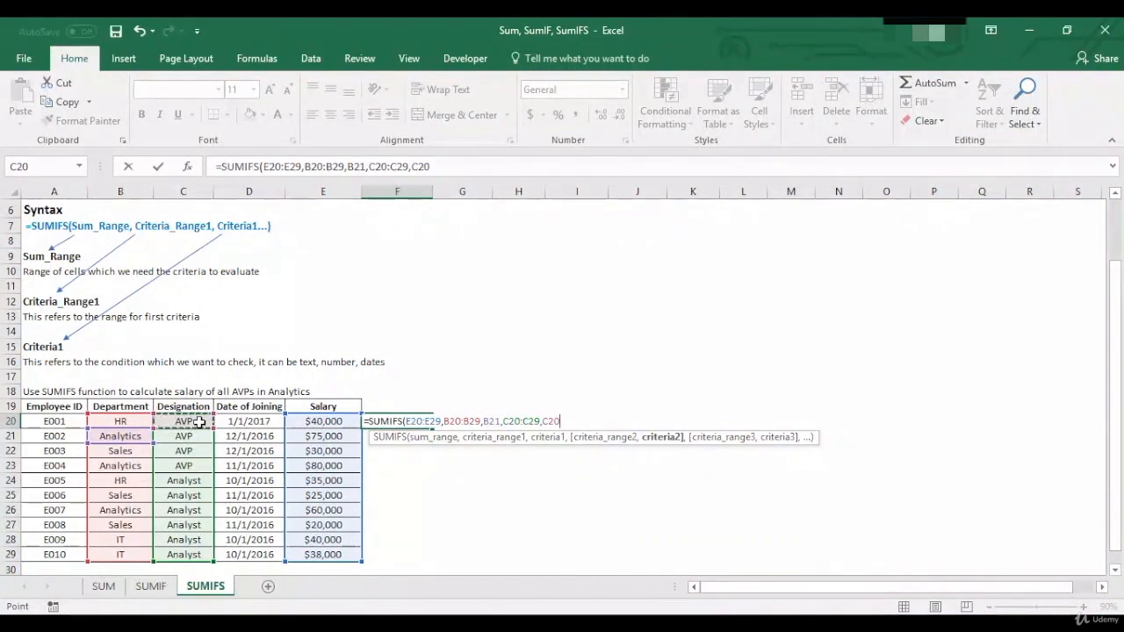
type(")")
key("Return")
key("Up")
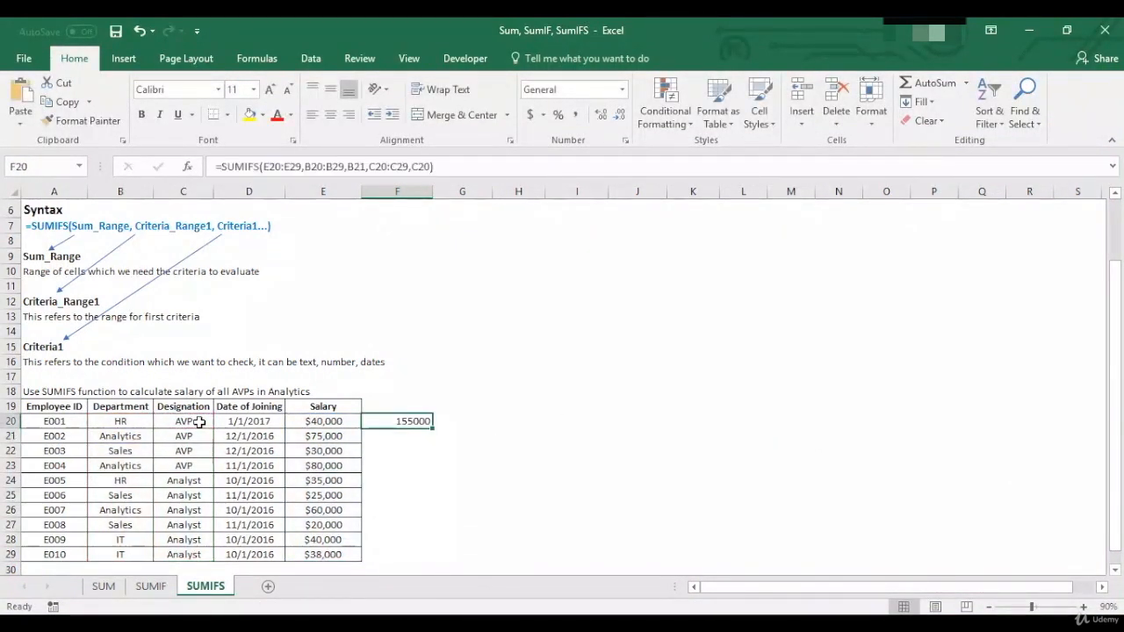
- Check the F20 result against the selection sum of the Analytics AVP salaries in E21 and E23
left_click(334, 438)
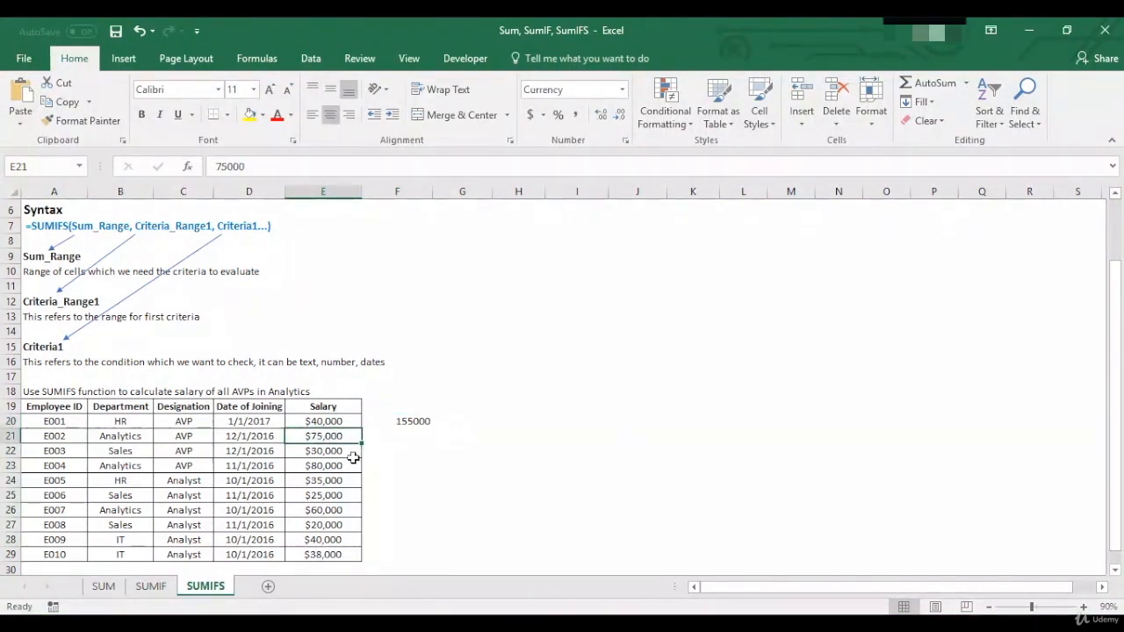
left_click(338, 465, "ctrl")
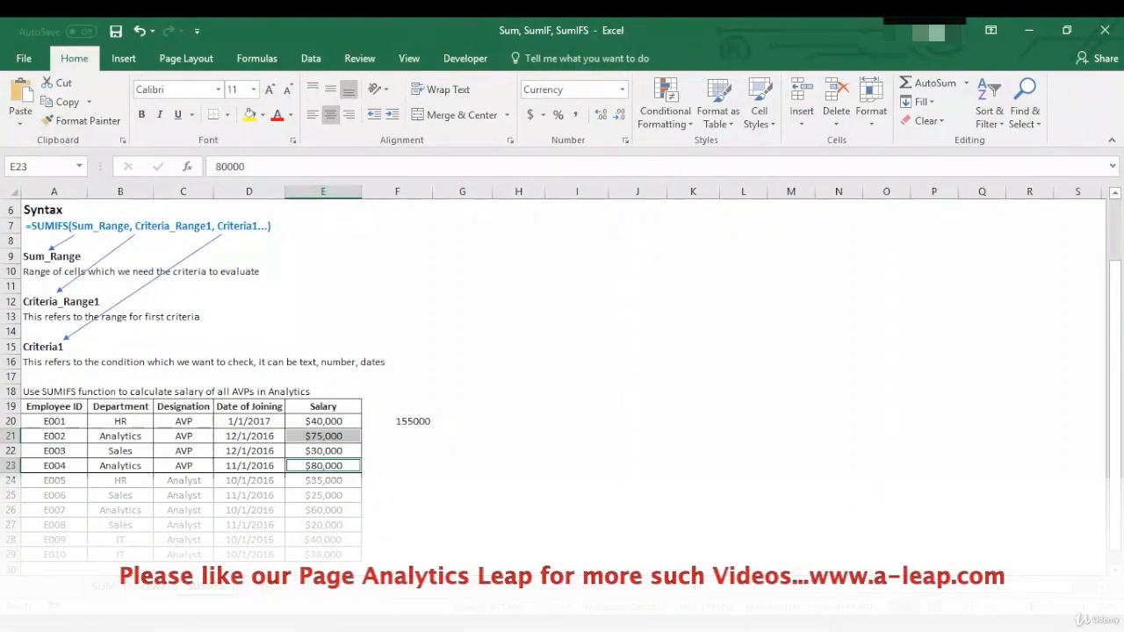